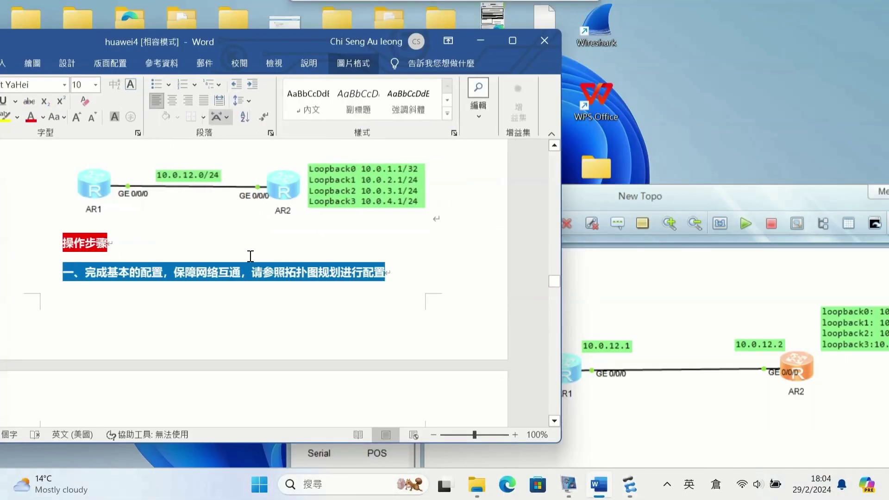
Highlight the three Filter-policy versus Route-policy comparison points, one after another, in the notes.
scroll(250, 256, up, 10)
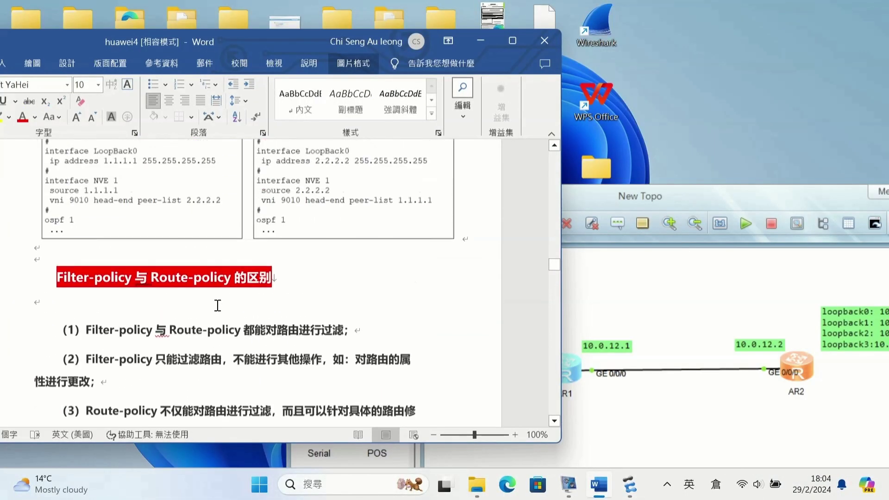
scroll(218, 305, down, 3)
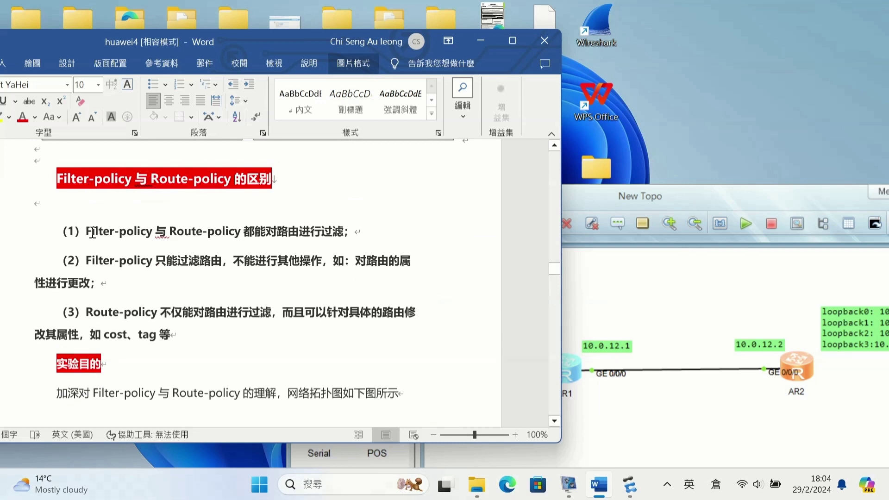
drag(86, 231, 352, 230)
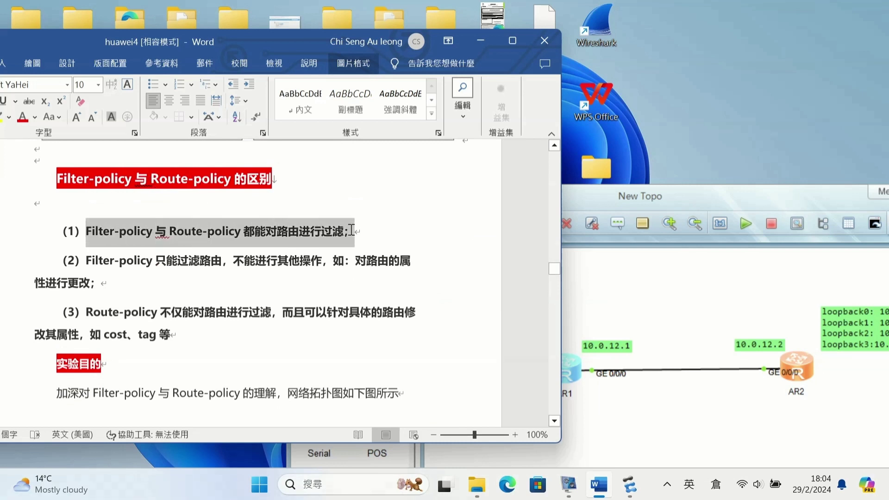
drag(87, 260, 389, 272)
click(94, 312)
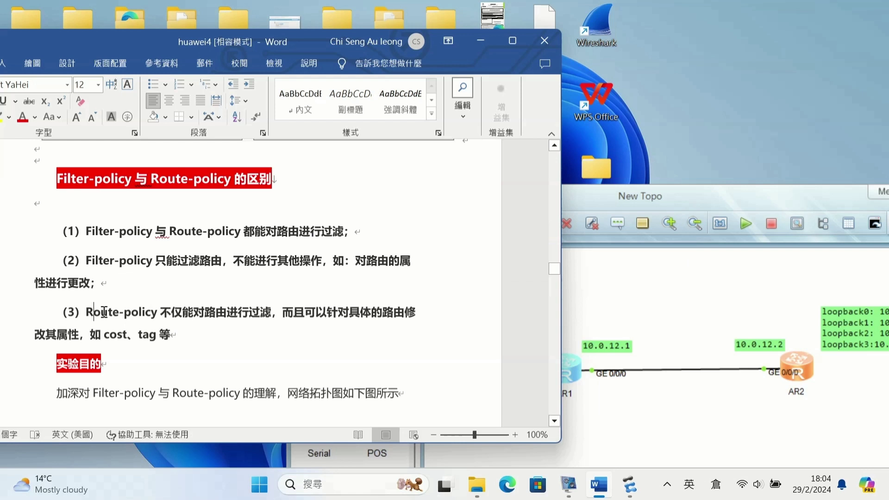
drag(94, 312, 351, 330)
Scroll the notes down to the '二、AR1 部分配置' section with the ACL 2000 rules.
scroll(351, 330, down, 5)
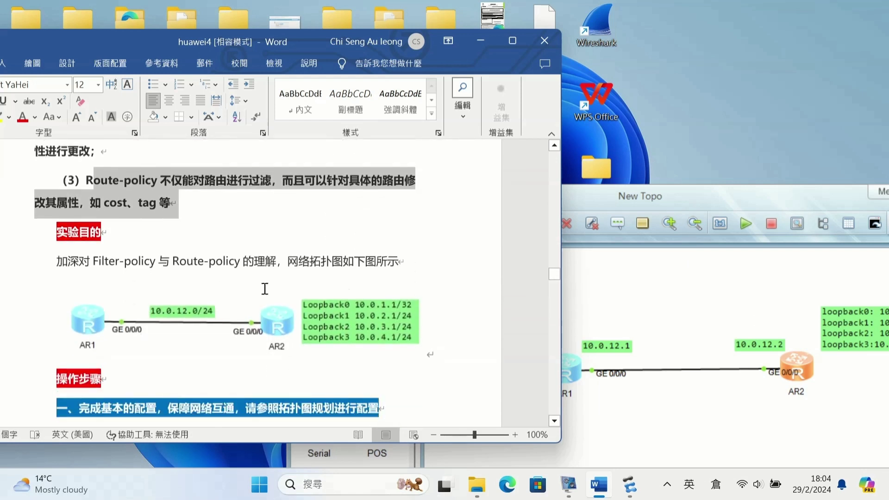
scroll(404, 271, down, 5)
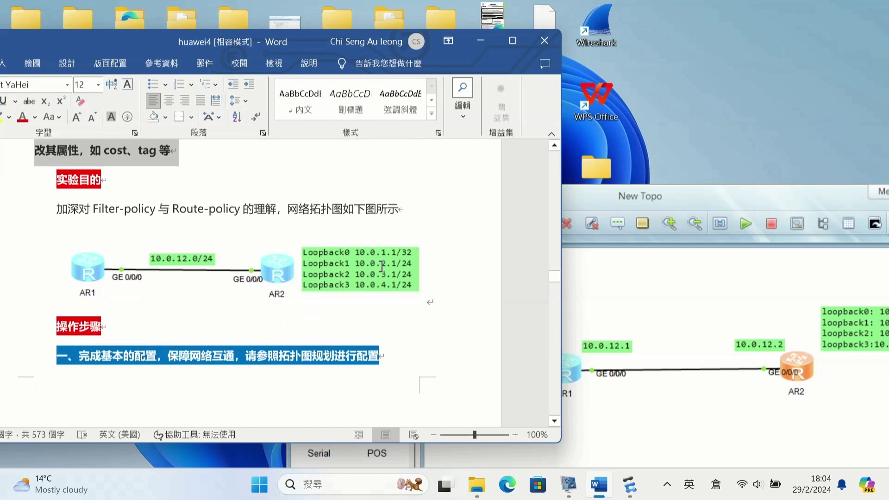
scroll(225, 250, down, 5)
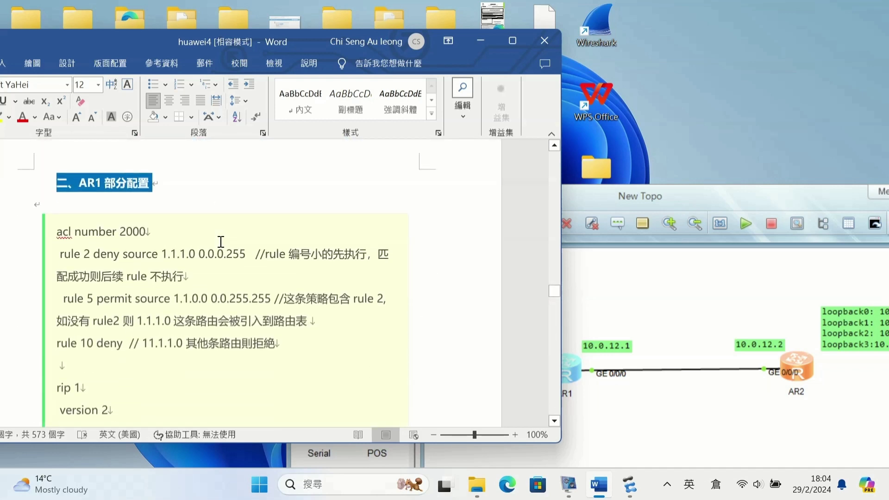
Arrange the eNSP and Word windows and open AR1's console beside the notes.
drag(638, 195, 674, 71)
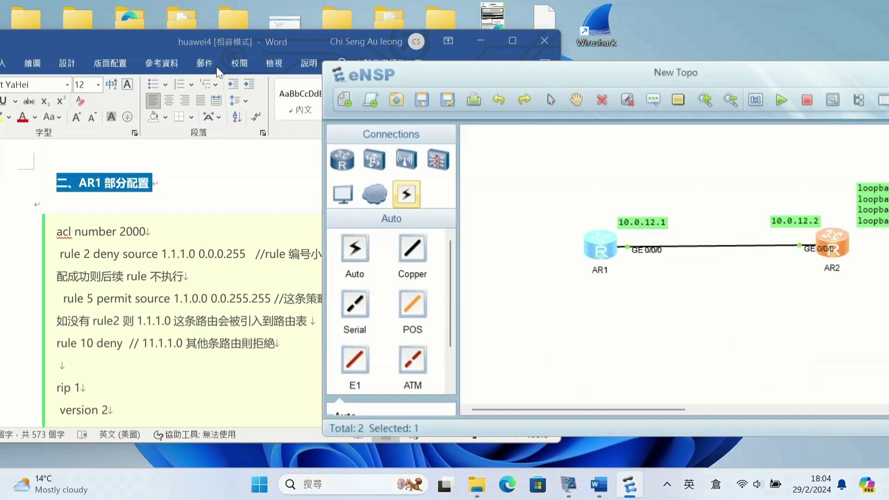
drag(175, 42, 139, 52)
double_click(597, 243)
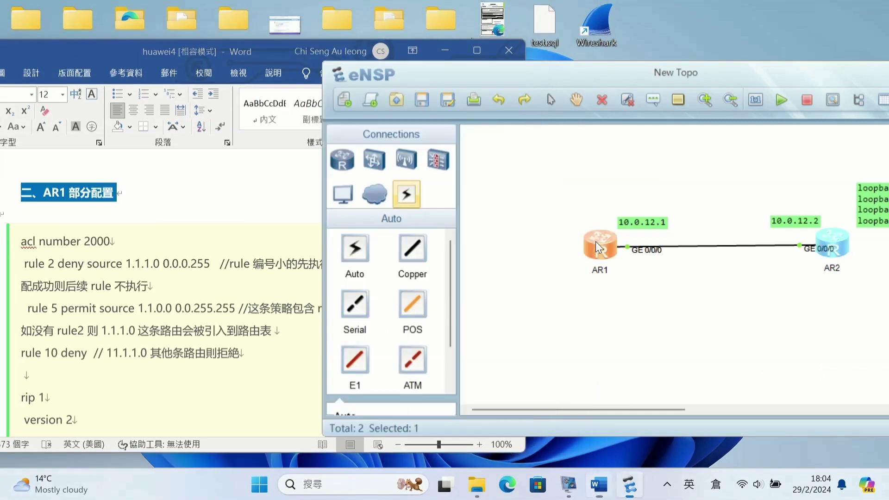
drag(382, 103, 547, 108)
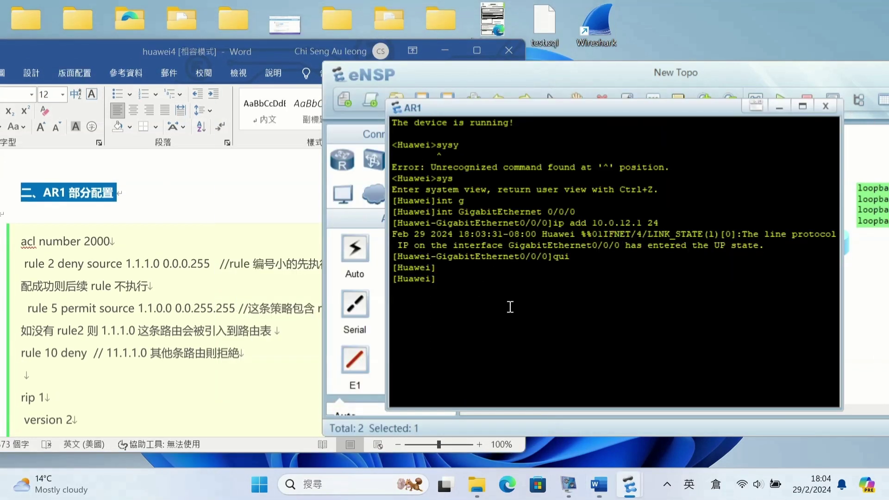
Create ACL 2000 on AR1 with a rule denying source 1.1.1.0 0.0.0.255.
text(acl number 2000)
key(Return)
text(ru)
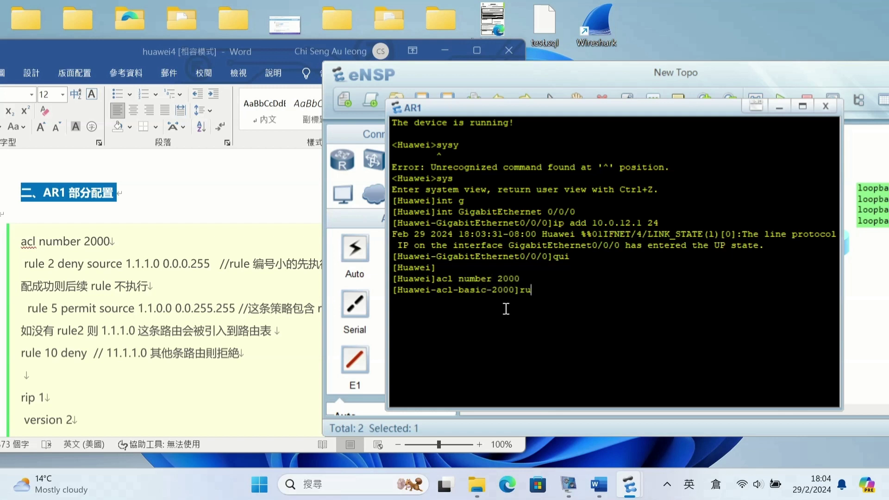
text(le deny source 1.1.)
key(BackSpace)
key(BackSpace)
text(.1)
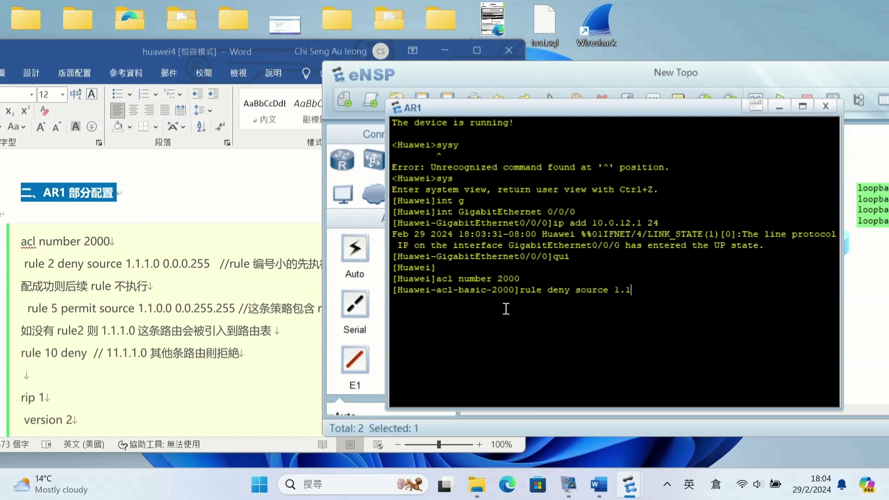
text(.1.0 0.0.0.255)
key(Return)
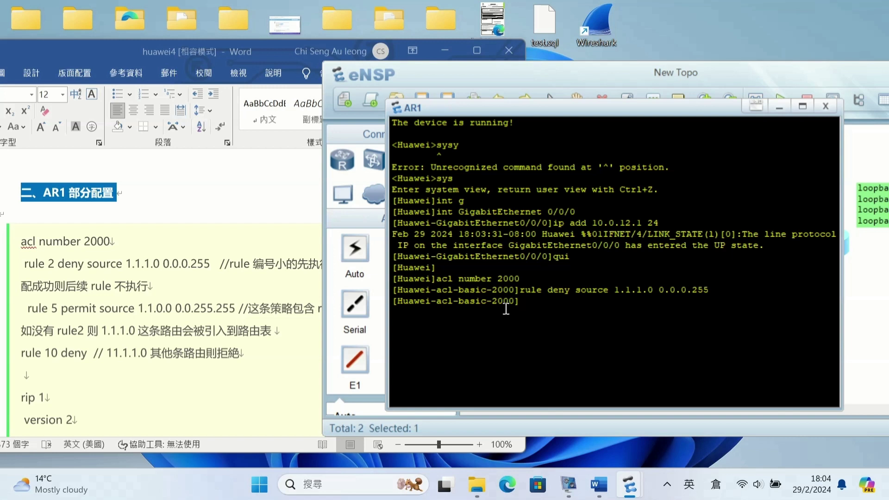
click(304, 308)
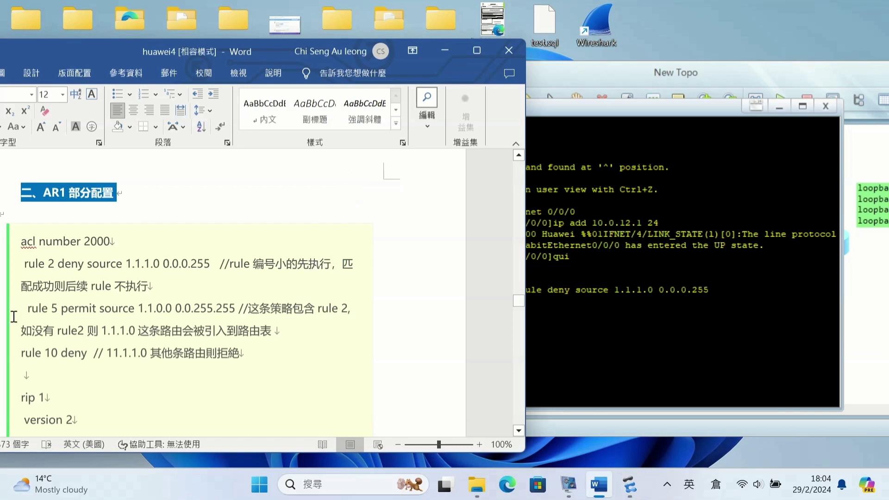
click(650, 321)
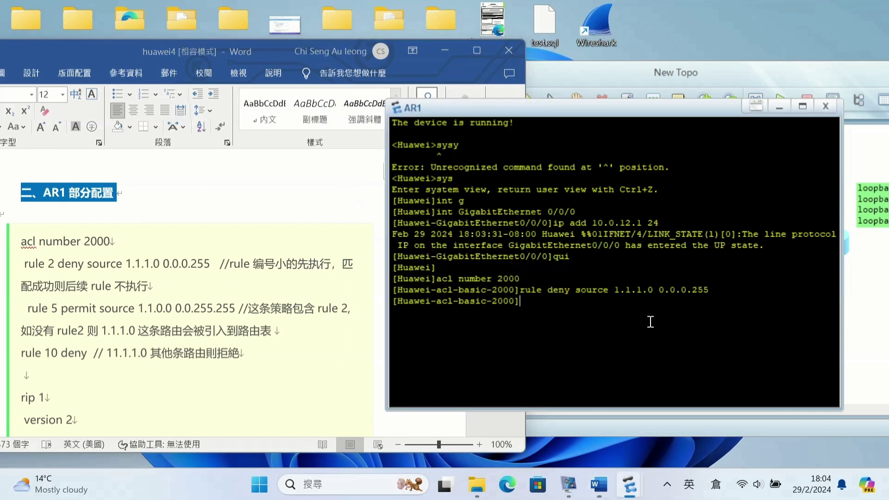
Display the current ACL 2000 configuration on AR1 with 'display this'.
text(display this)
key(Return)
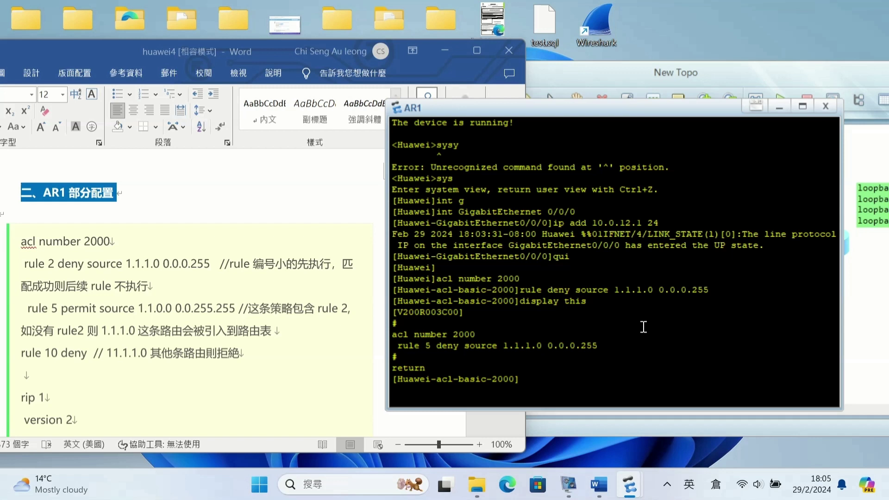
Add rule 8 permitting source 1.1.0.0 0.0.255.255 and list the ACL to check it.
text(rule 8 permit sour)
key(Tab)
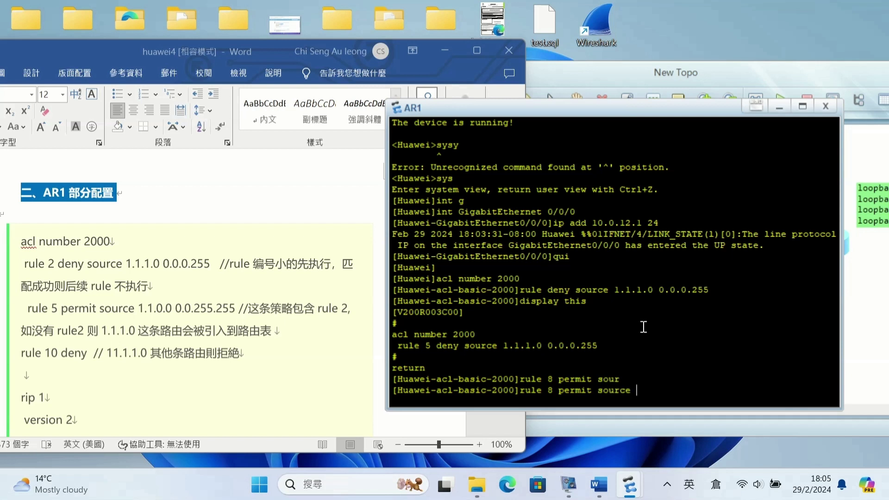
text(1.1.0.0 0.0.255.255)
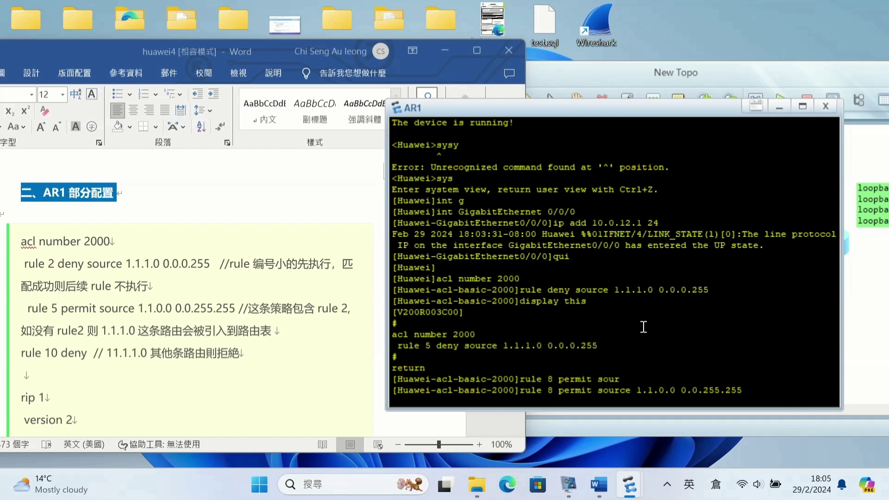
key(Return)
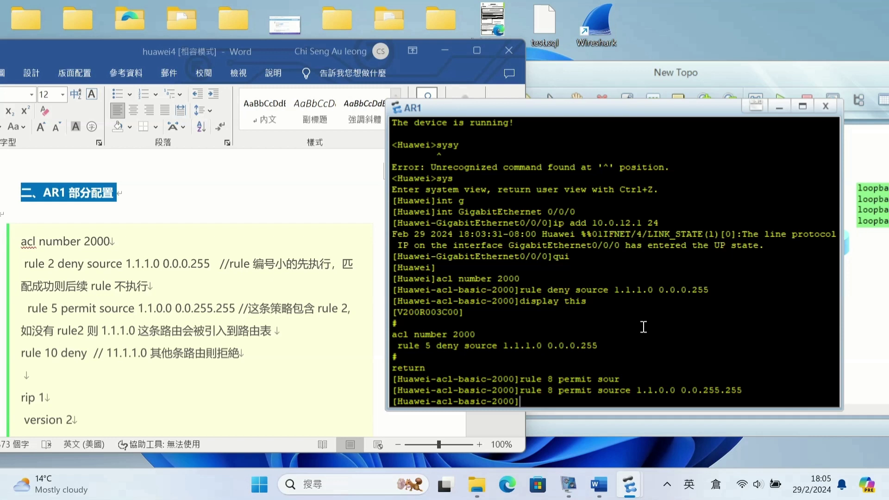
text(display this)
key(Return)
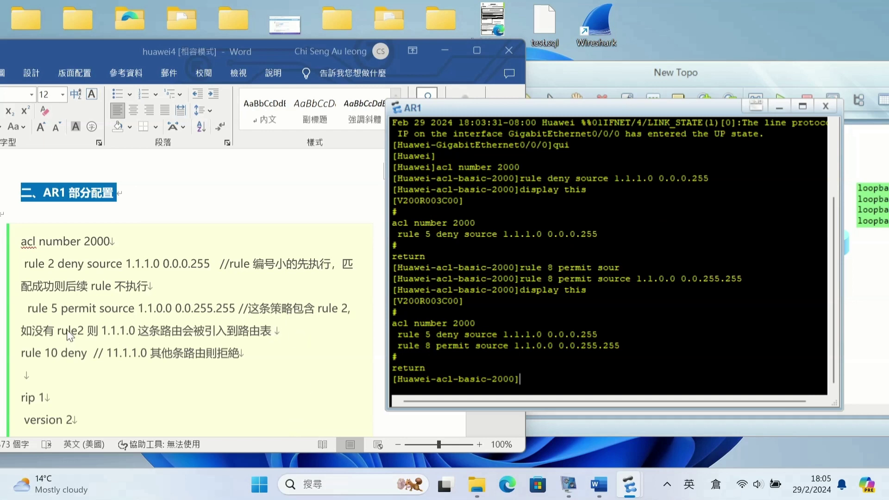
scroll(136, 330, down, 2)
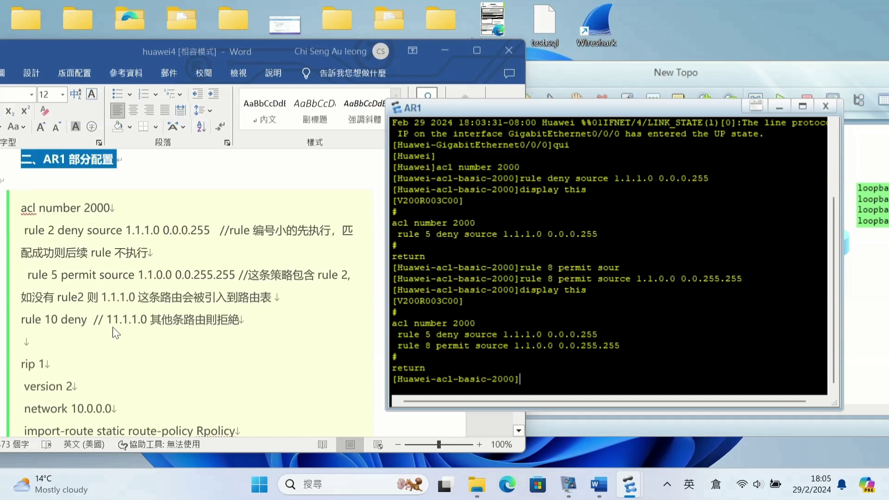
scroll(165, 329, down, 1)
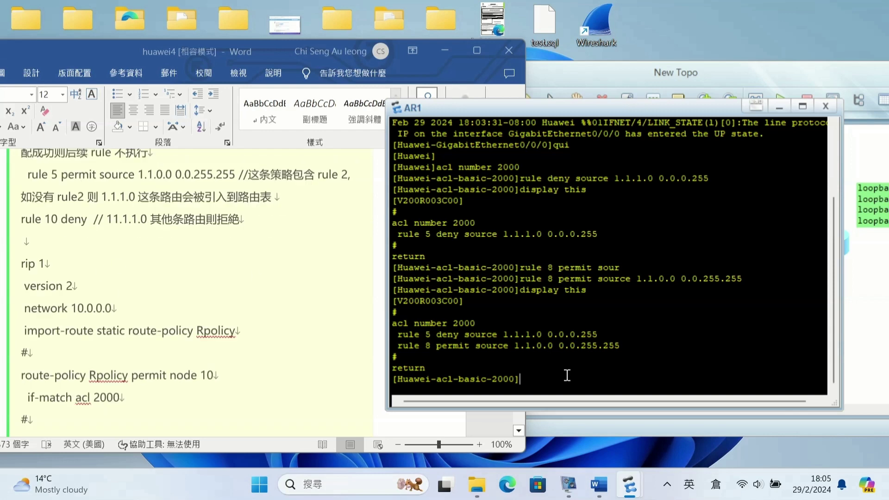
Add rule 10 deny to ACL 2000, then check the notes for the next commands.
text(rule 10 deny)
key(Return)
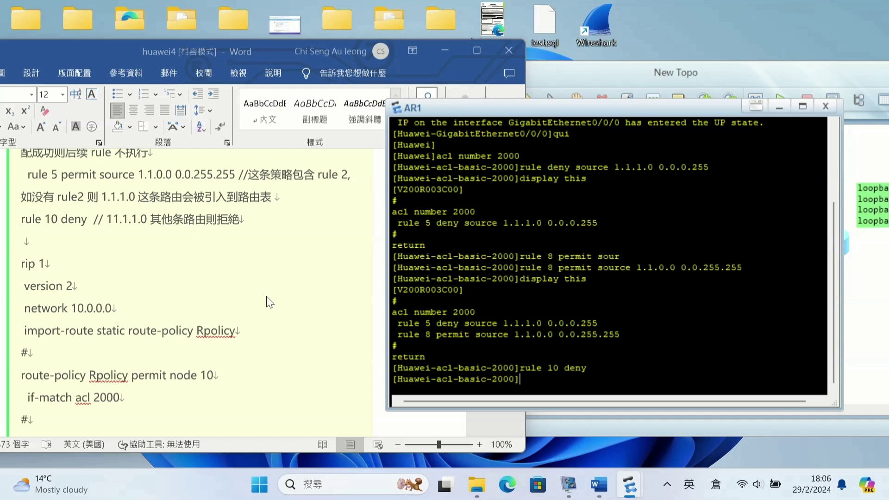
scroll(290, 289, down, 1)
scroll(143, 231, down, 2)
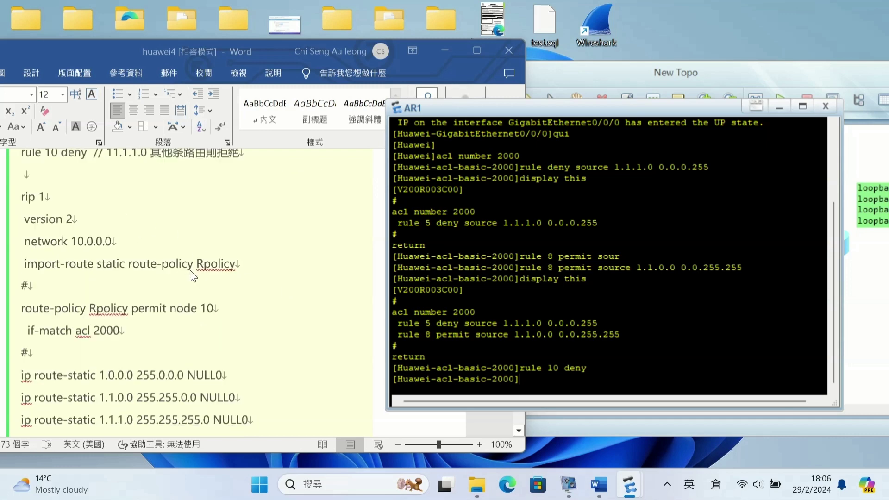
scroll(132, 253, up, 3)
click(187, 190)
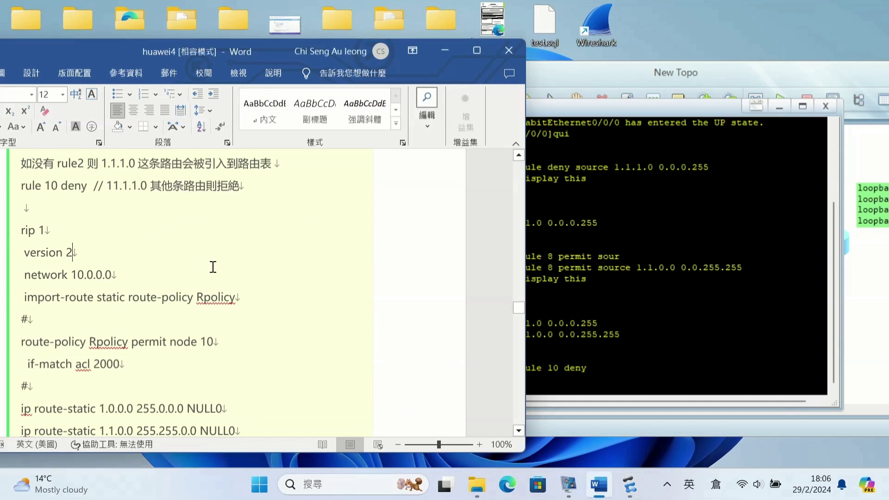
scroll(213, 266, down, 3)
click(699, 324)
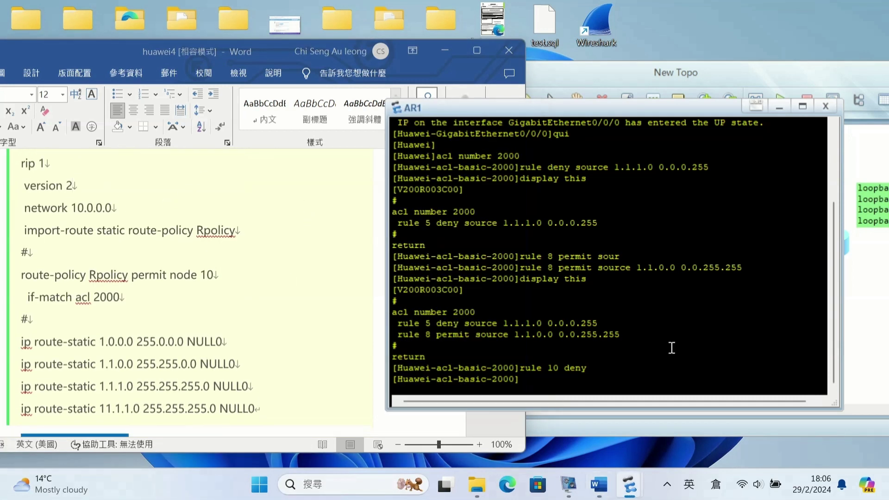
Leave the ACL view and start RIP 1 as version 2 on network 10.0.0.0.
text(qui)
key(Return)
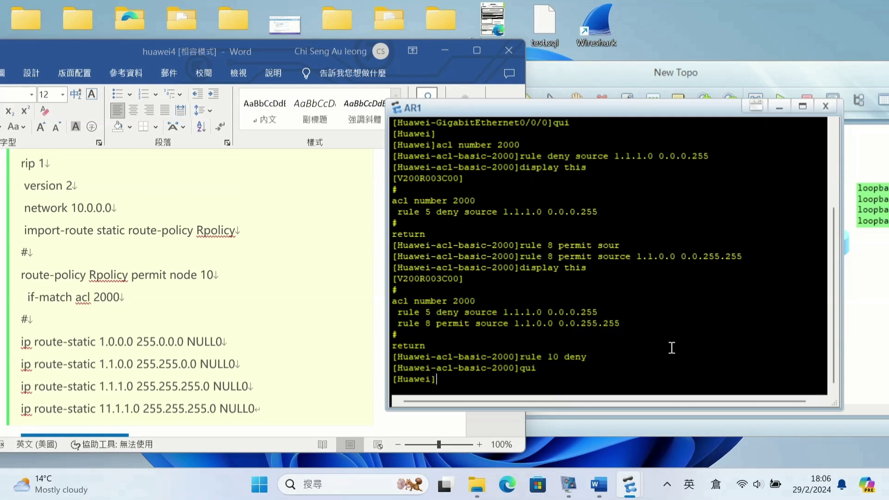
text(rip 1)
key(Return)
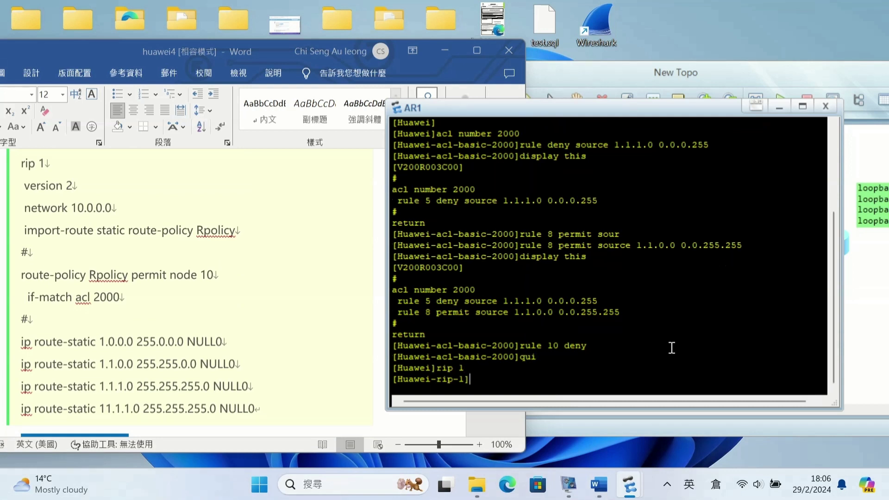
text(version 2)
key(Return)
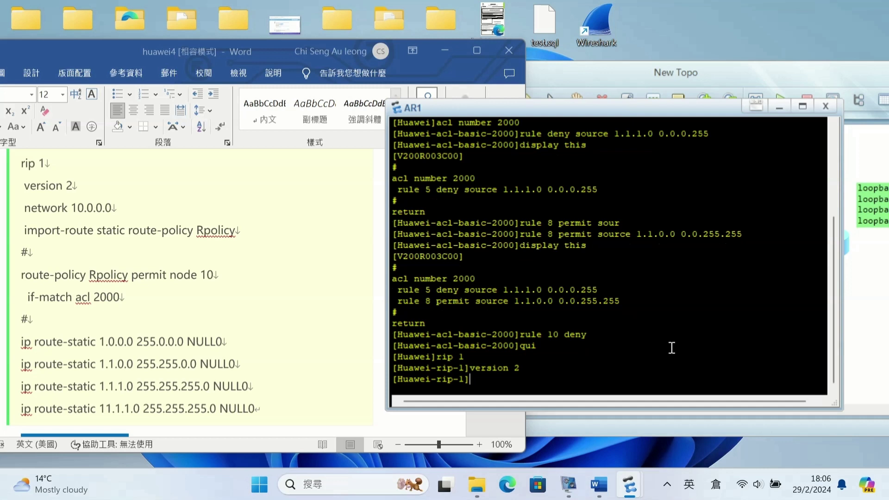
text(network 10.0.0.0)
key(Return)
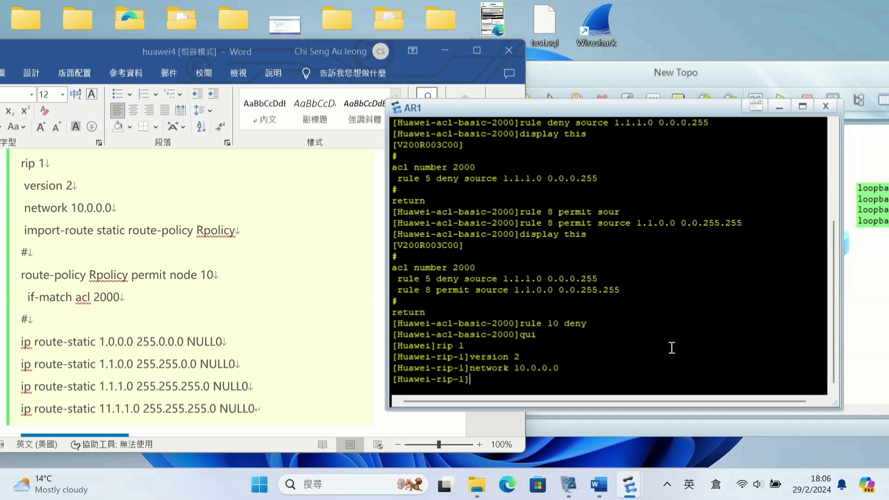
Import static routes into RIP through route-policy Rpolicy.
text(import-rou)
key(Tab)
text(st)
key(Tab)
text(rou)
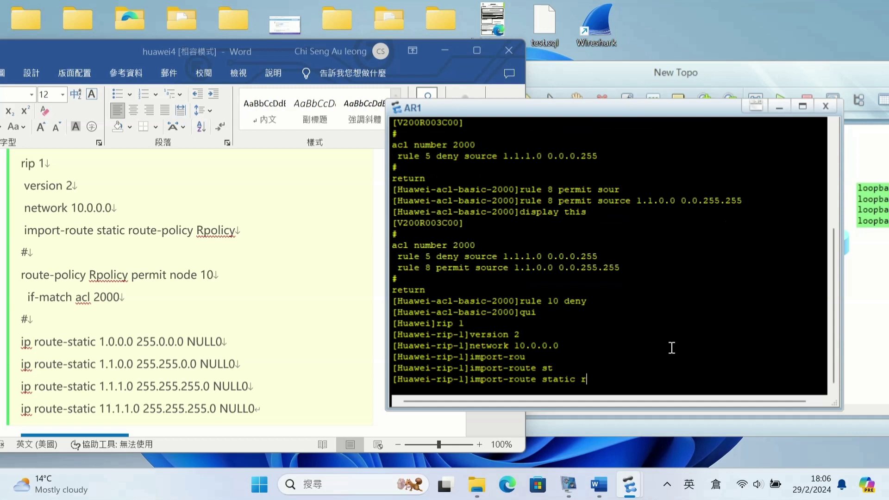
key(Tab)
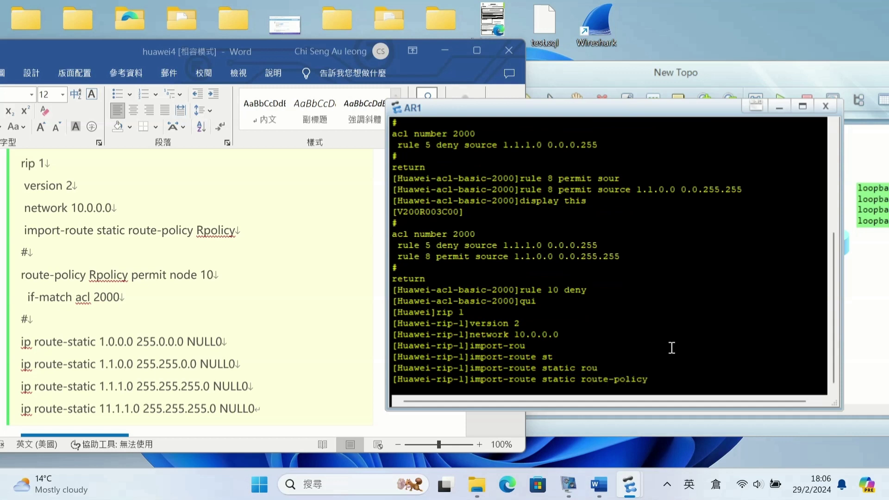
text(Rpolicy)
key(Return)
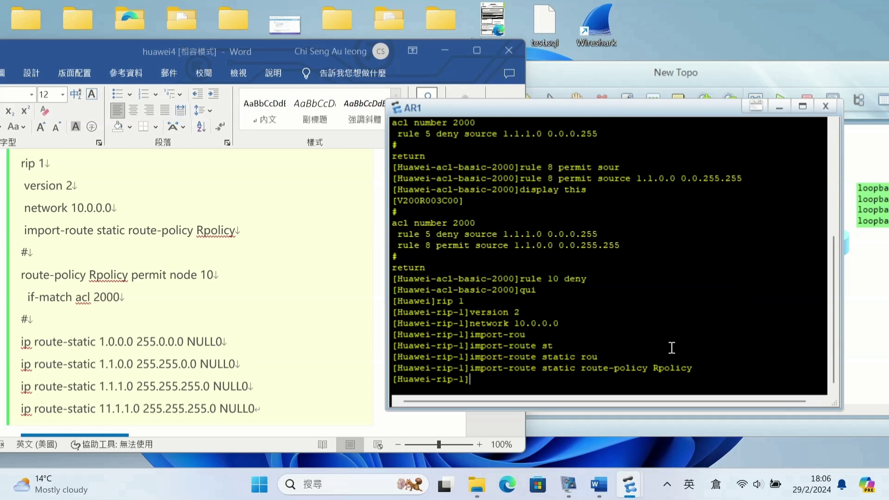
Leave RIP view and create route-policy Rpolicy permit node 10 with if-match acl 2000.
text(qui)
key(Return)
text(route)
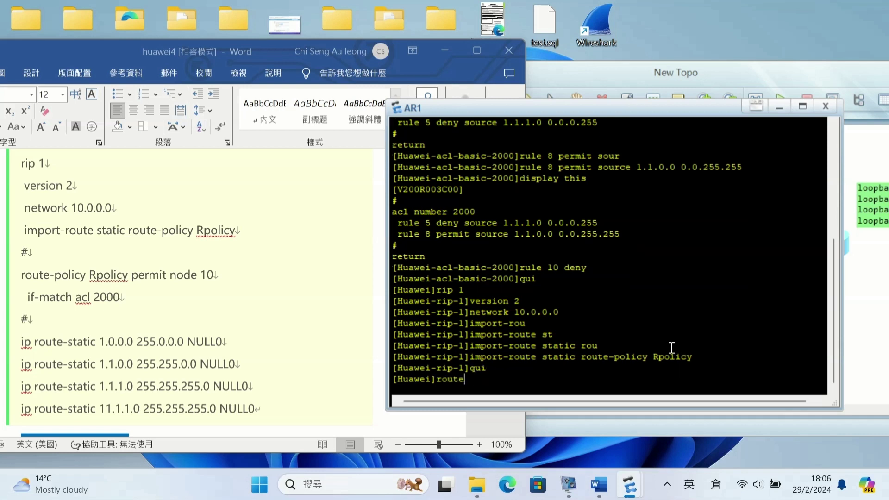
text(-po)
key(Tab)
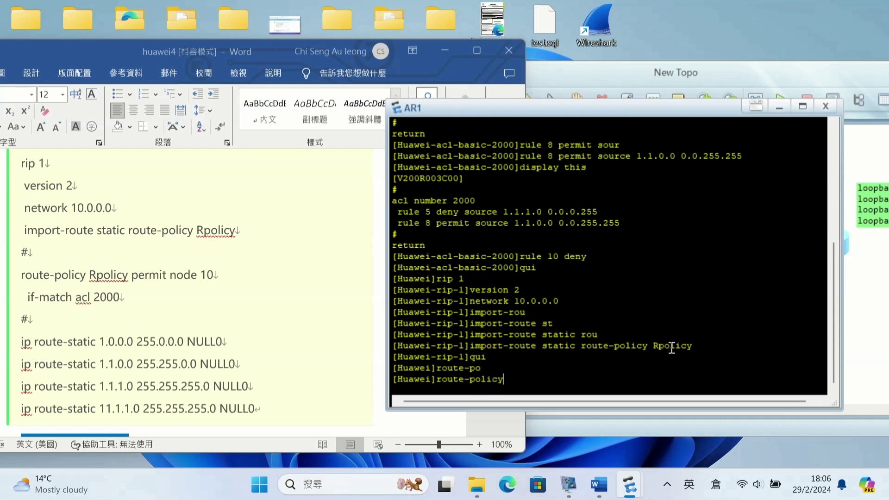
text(Rpolicy permit)
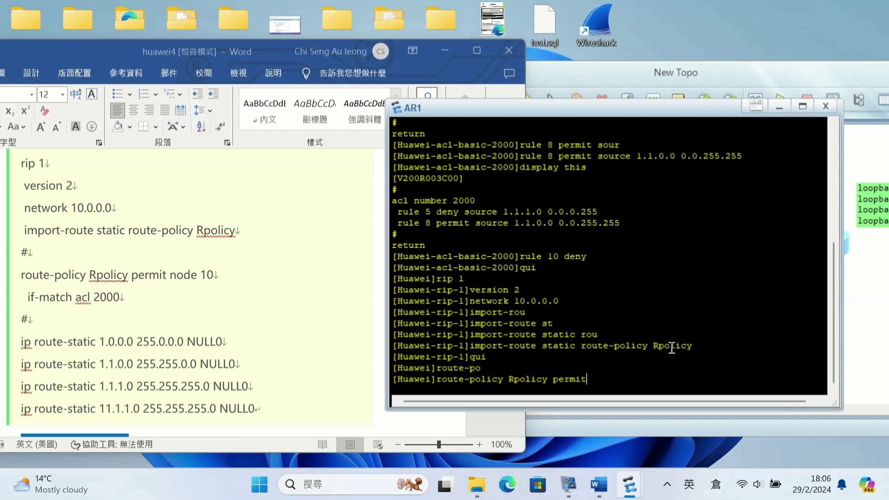
text( node 10)
key(Return)
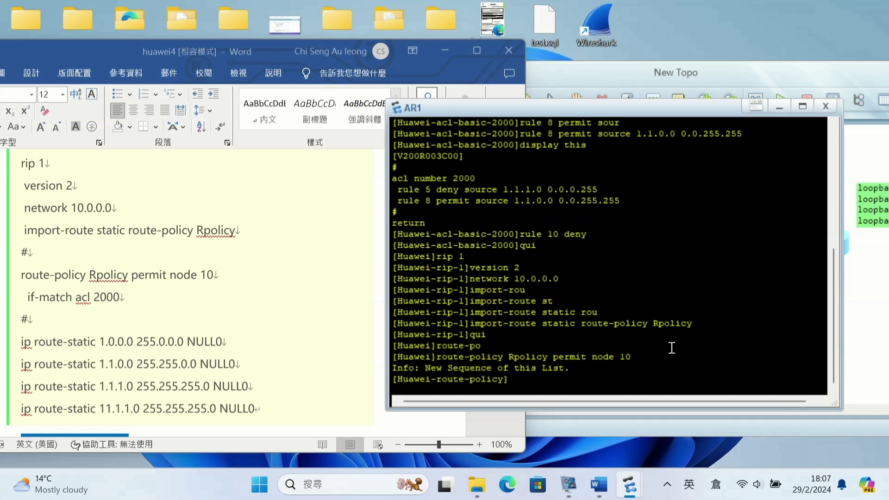
text(if-match acl 200)
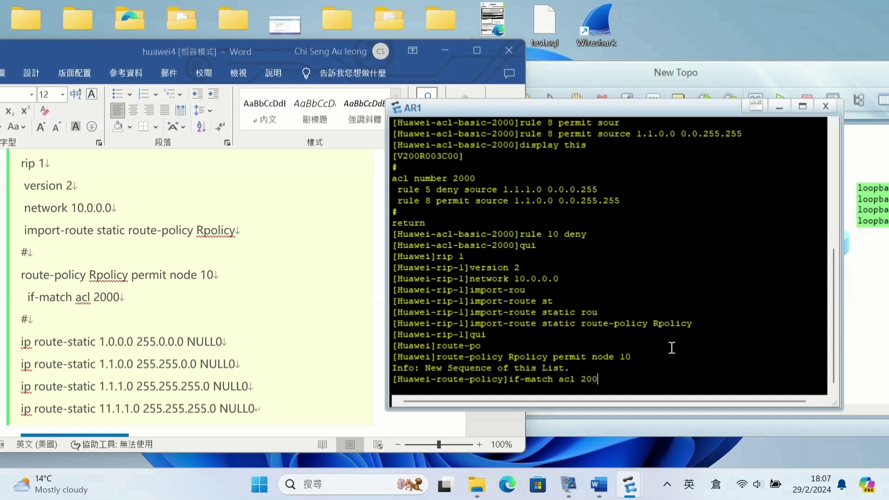
text(0)
key(Return)
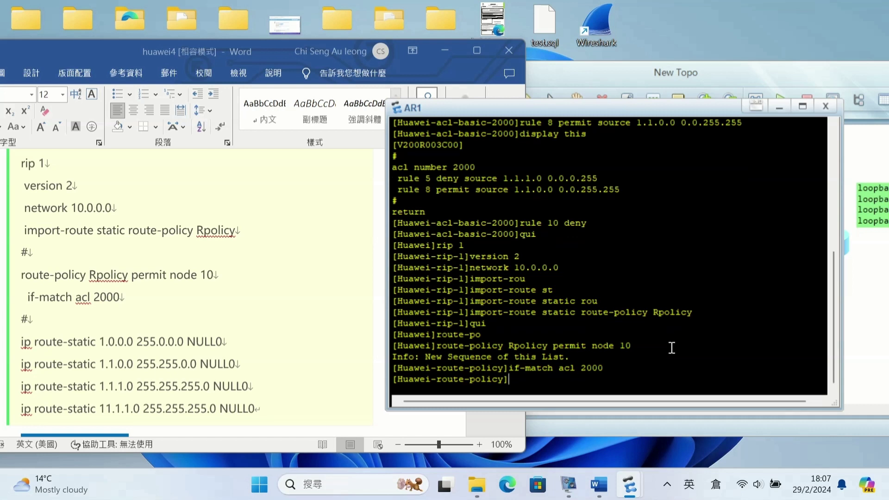
Leave the route-policy view and add null0 static routes for 1.0.0.0/8 and 1.1.0.0/16.
text(qui)
key(Return)
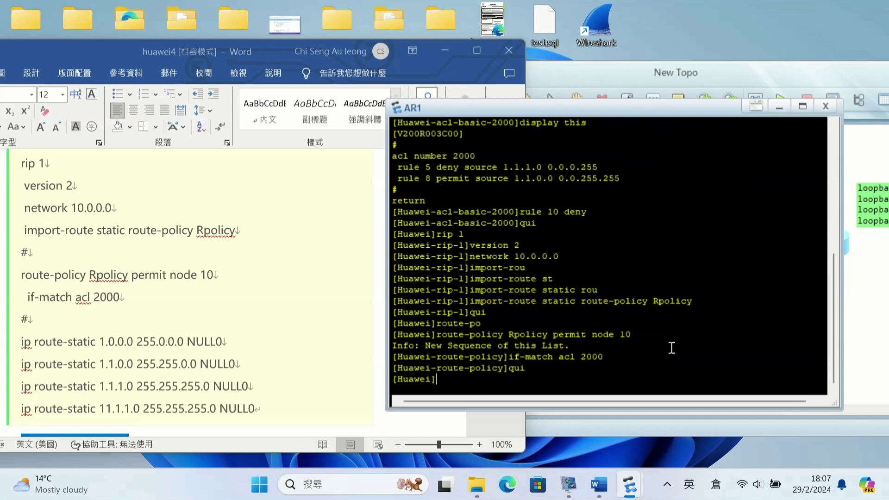
text(ip route-st)
key(Tab)
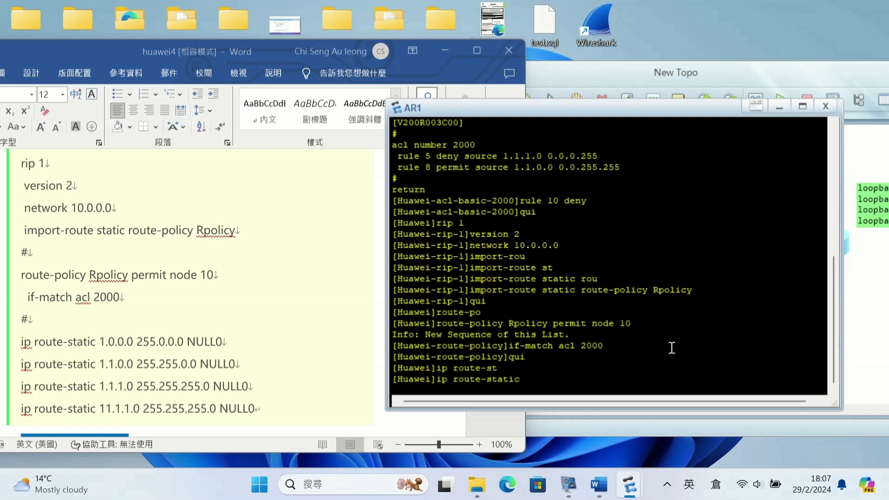
text(1.0.0.0 255.0.0.0)
text(null0)
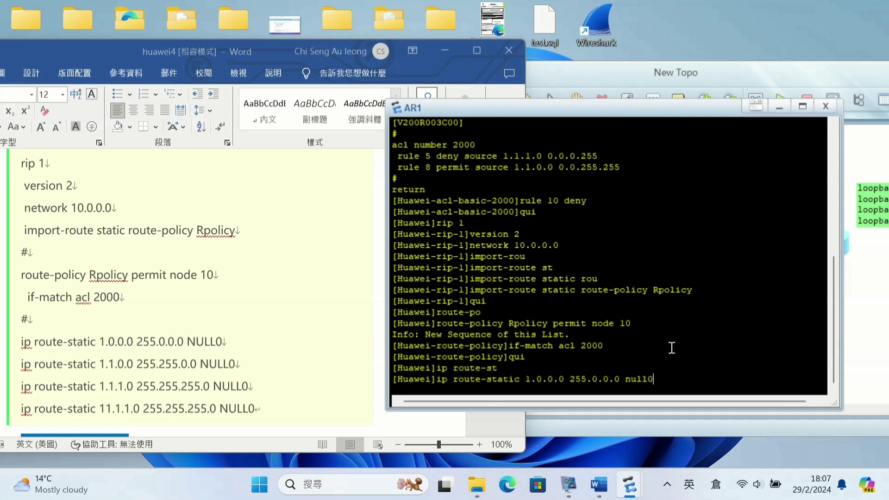
key(Return)
key(Up)
key(BackSpace)
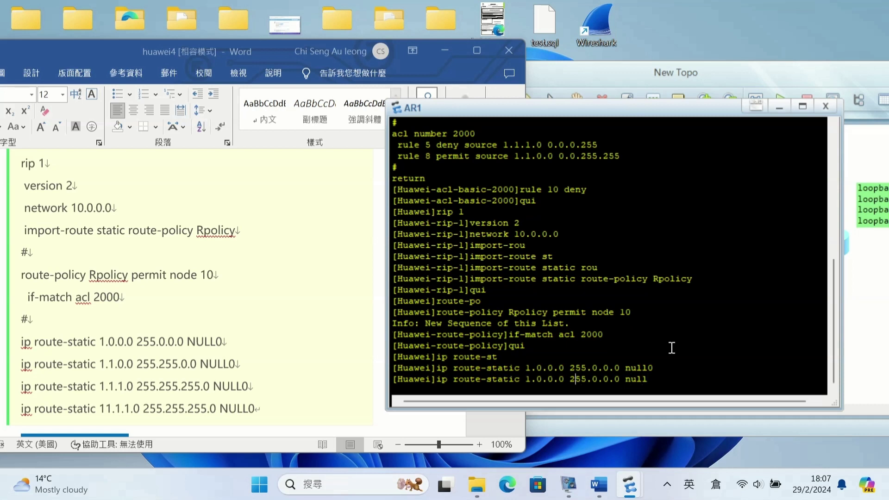
key(Left)
key(BackSpace)
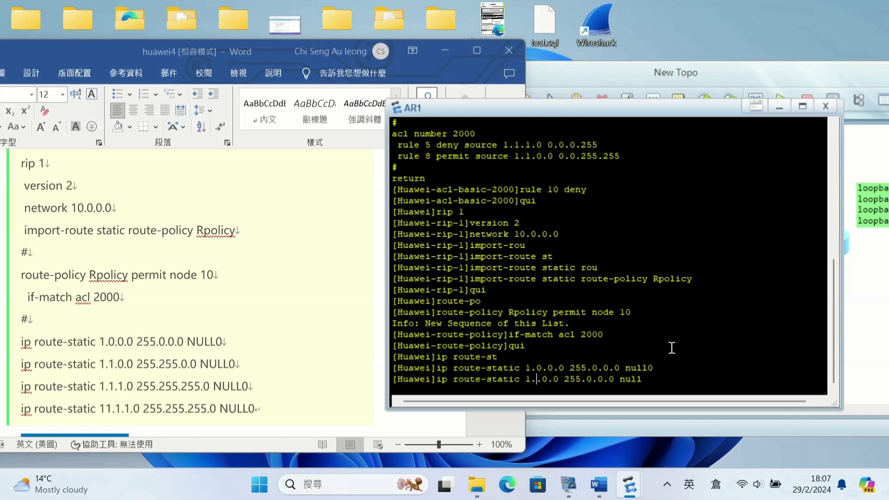
text(1)
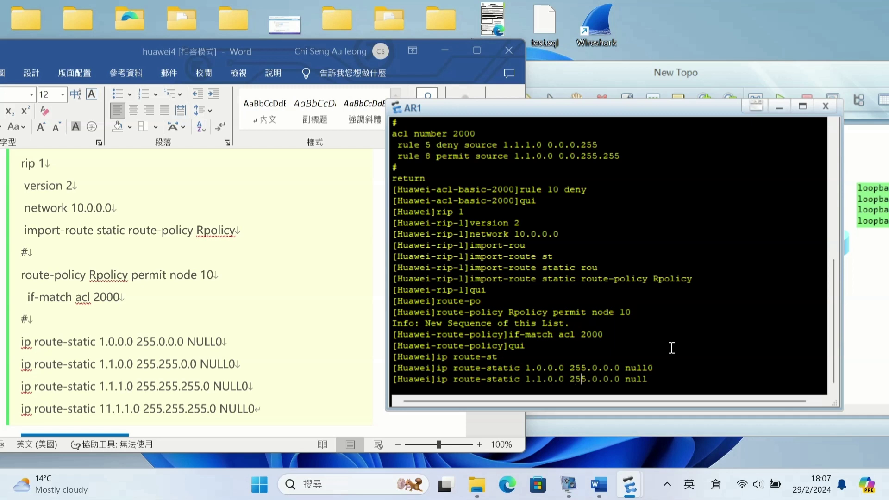
text(.0.0 255)
key(Return)
Add null0 static routes for 1.1.1.0/24 and 11.1.1.0/24 by editing the recalled command.
key(Up)
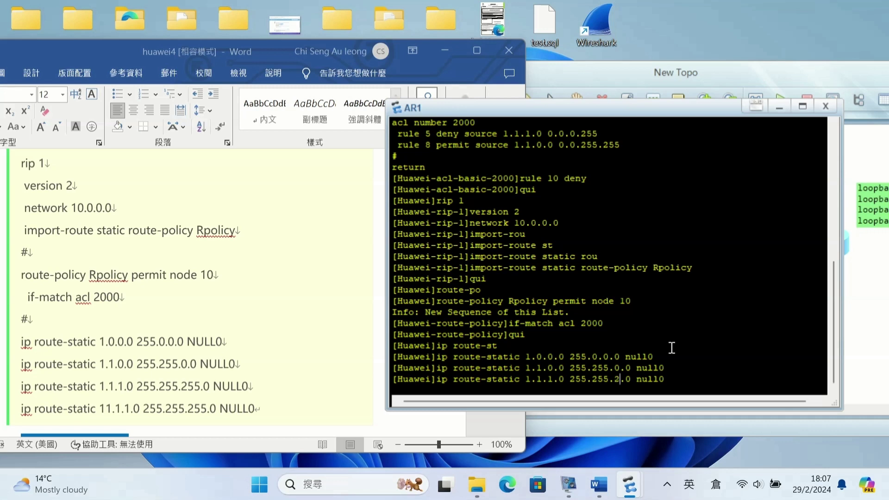
text(55)
key(Return)
key(Up)
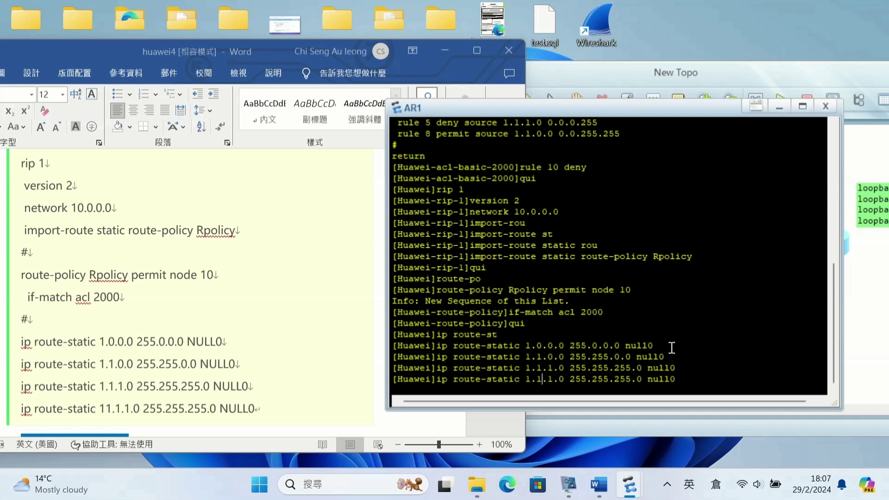
text(1)
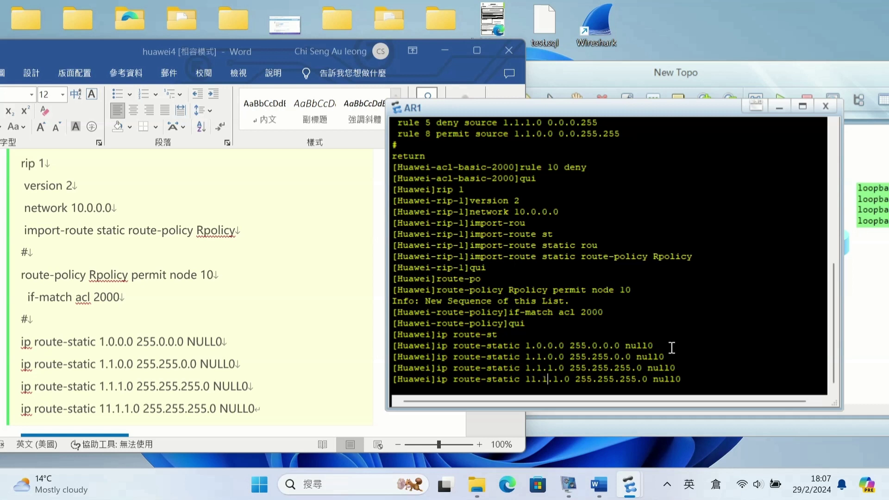
key(Right)
key(Right)
key(Right)
key(Right)
key(Right)
key(Right)
key(Right)
key(Return)
scroll(190, 273, down, 2)
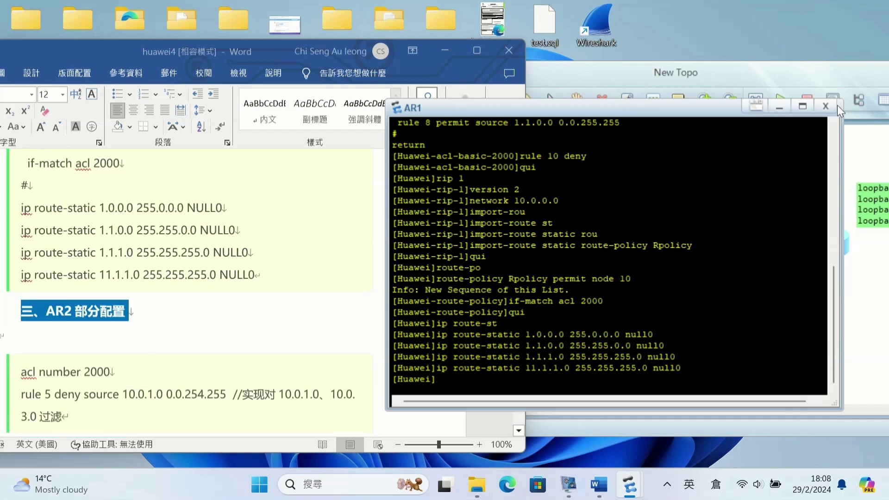
Close AR1's console, open AR2's console and return to system view.
click(826, 106)
click(671, 71)
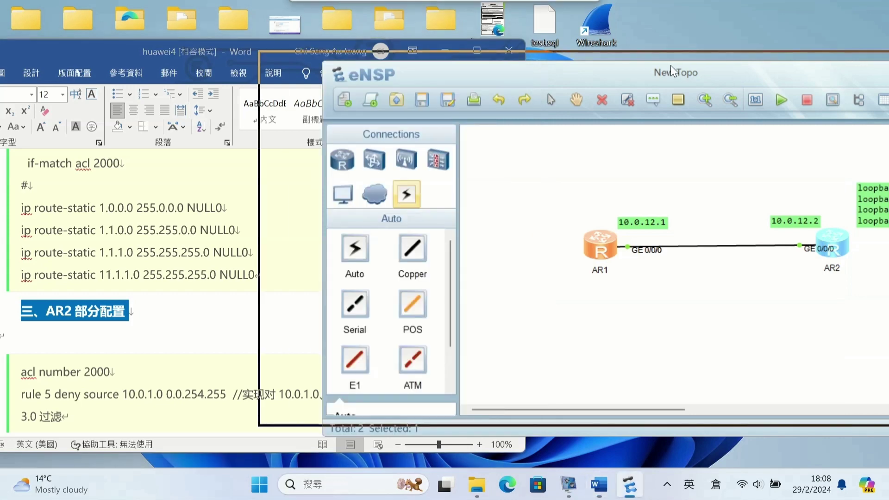
drag(672, 71, 612, 66)
scroll(178, 238, down, 2)
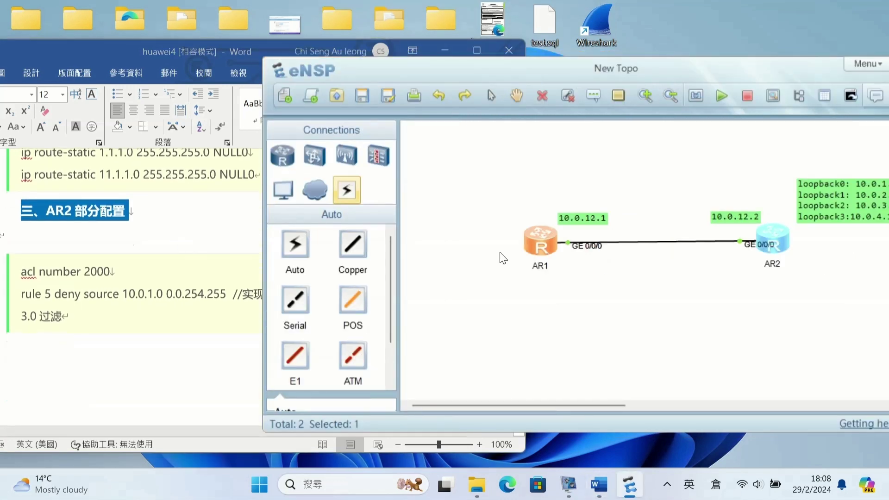
scroll(71, 208, down, 1)
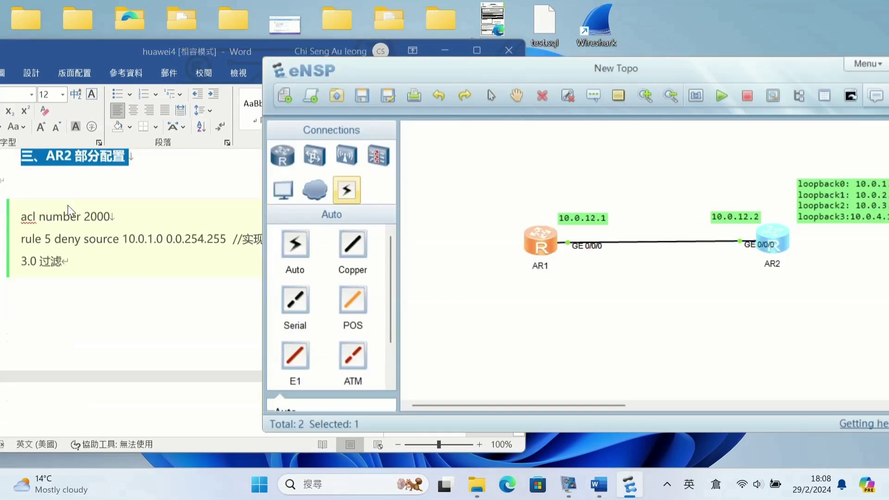
double_click(765, 232)
drag(387, 104, 438, 126)
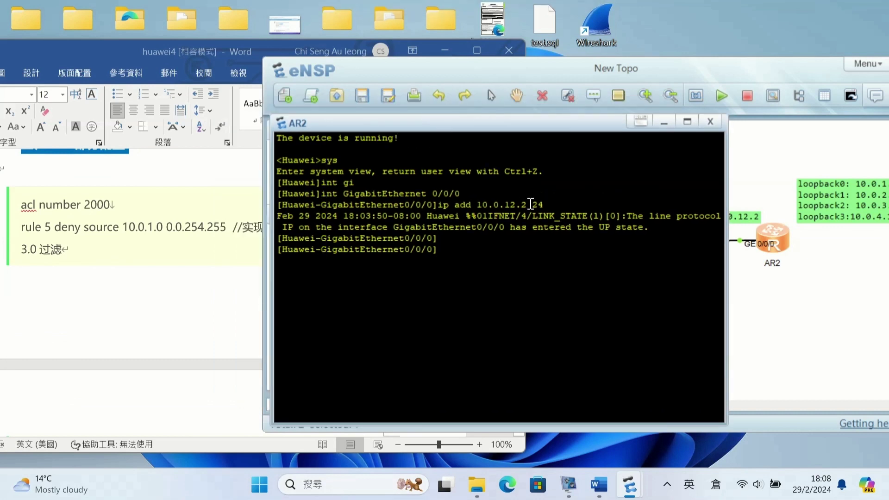
text(qui)
key(Return)
Create ACL 2000 on AR2 with rule 5 denying source 10.0.1.0 0.0.254.255.
text(acl )
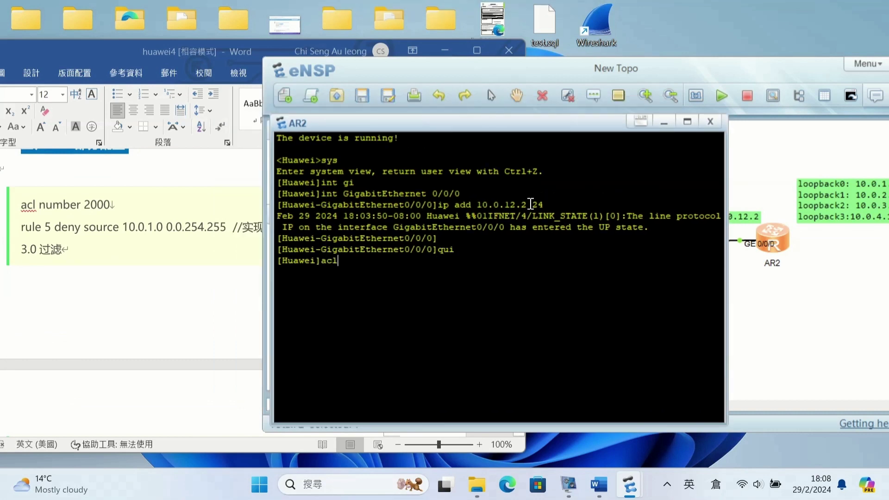
text(number 2000)
key(Return)
text(r)
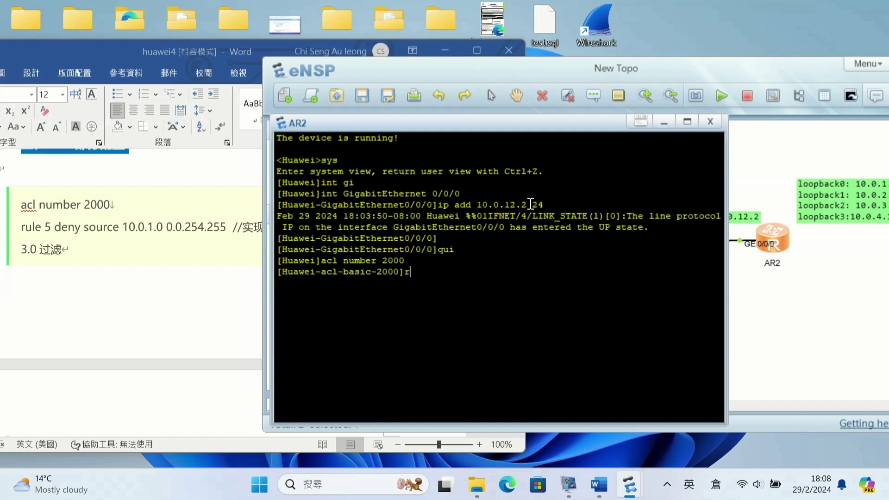
text(ule 5 deny source 10)
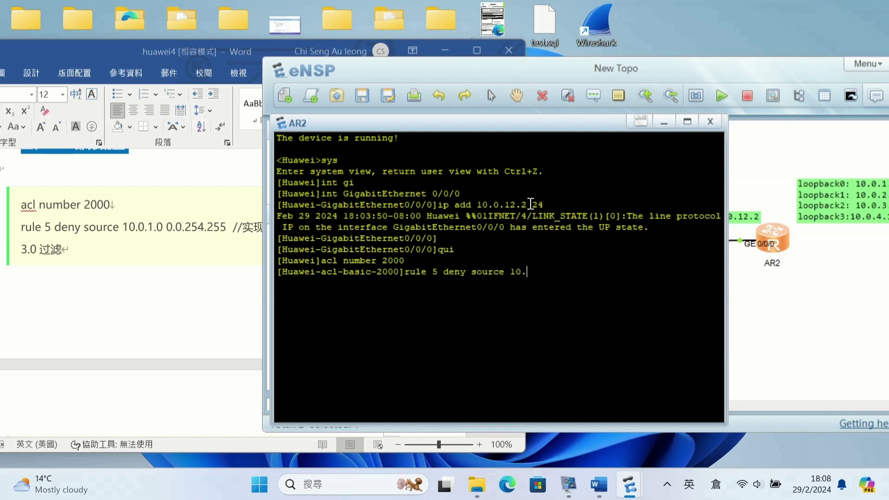
text(.0.1.0 0.0.254.255)
key(Return)
Bring the Word notes forward and scroll to the rule 10 permit step.
click(169, 265)
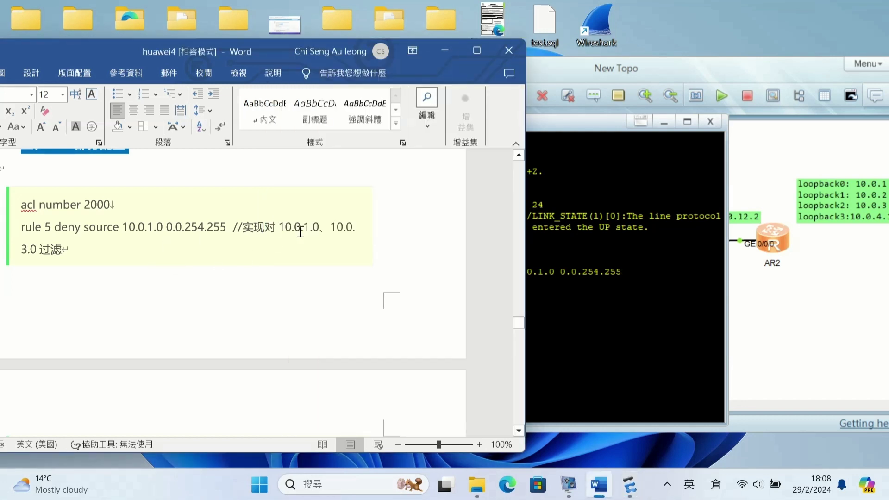
click(787, 80)
click(194, 284)
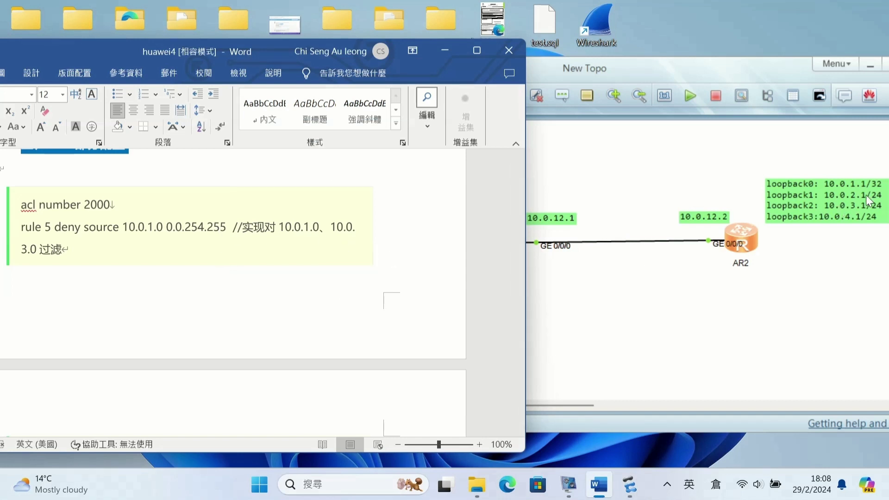
scroll(191, 233, down, 5)
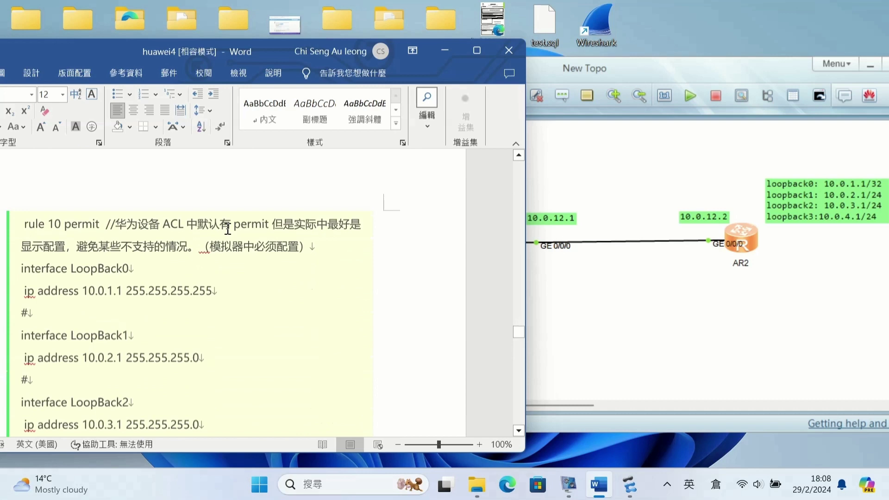
scroll(252, 240, up, 3)
scroll(280, 250, down, 5)
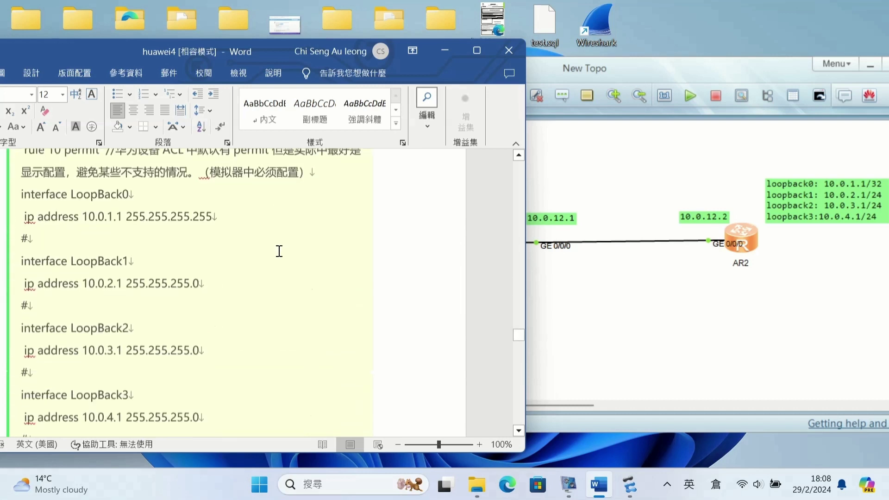
scroll(280, 252, up, 2)
Reopen AR2's console and position it beside the notes.
double_click(742, 236)
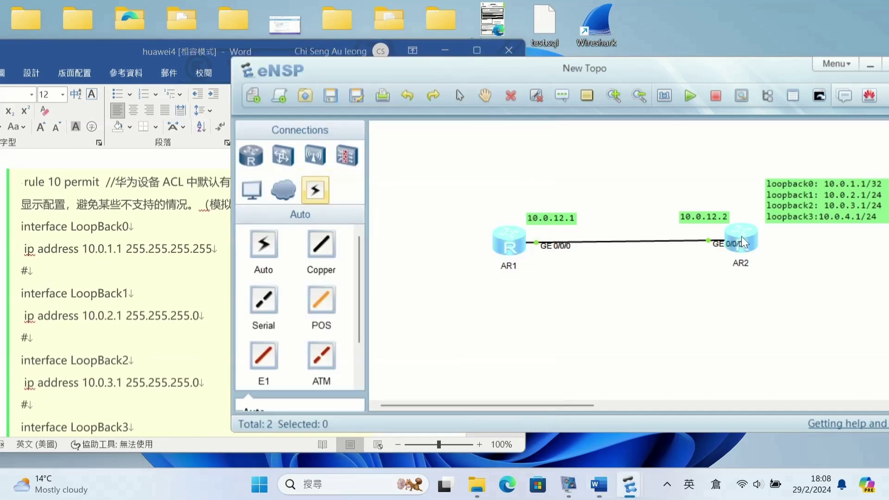
click(163, 55)
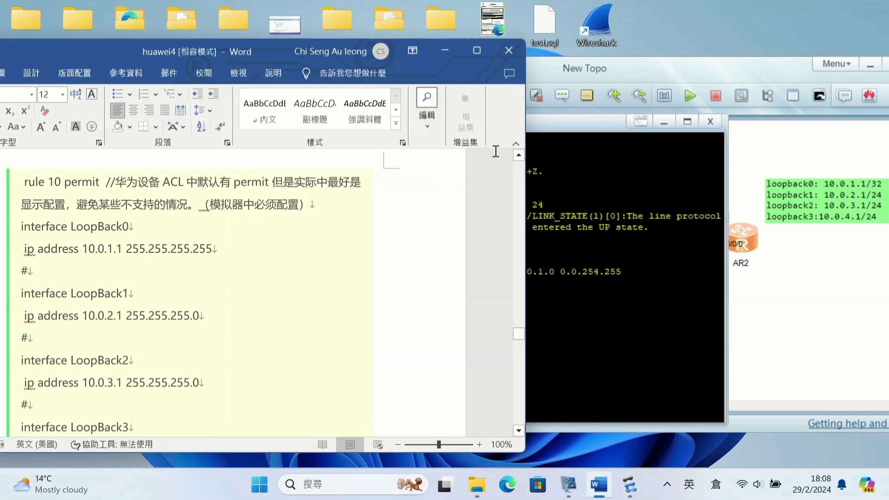
drag(558, 130, 584, 217)
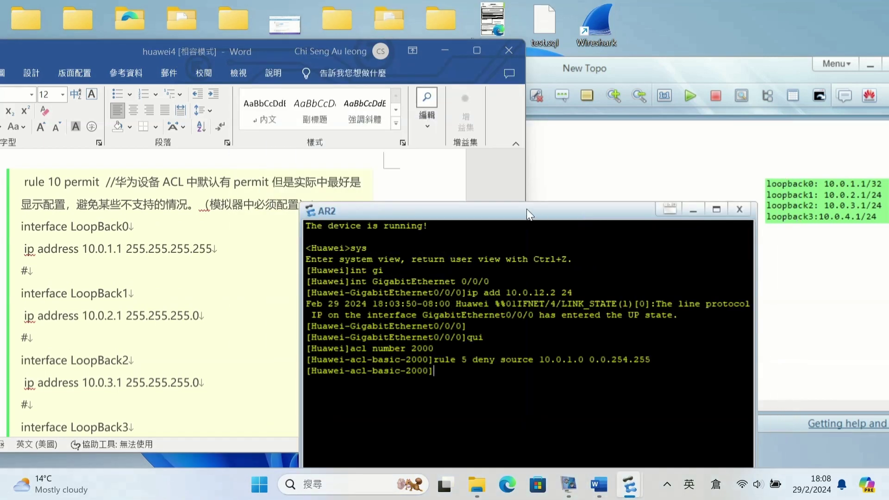
drag(427, 212, 507, 121)
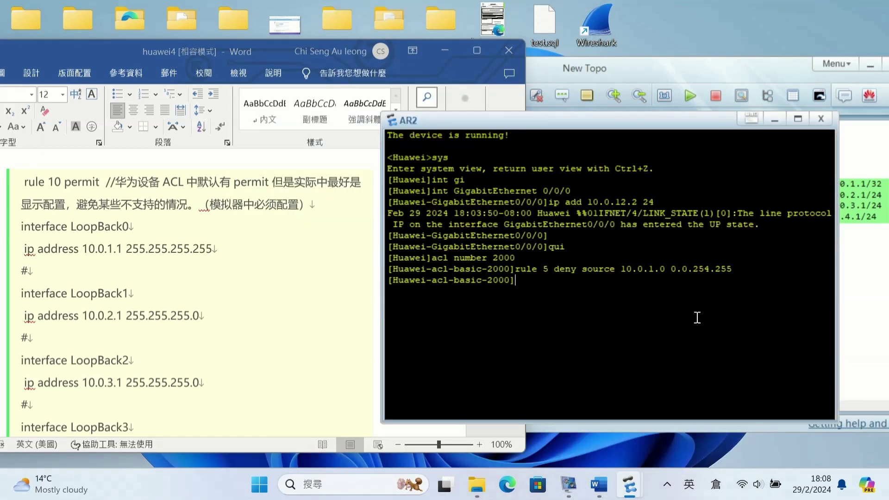
Add rule 10 permit to AR2's ACL 2000 and return to system view.
text(rule 10 permit)
key(Return)
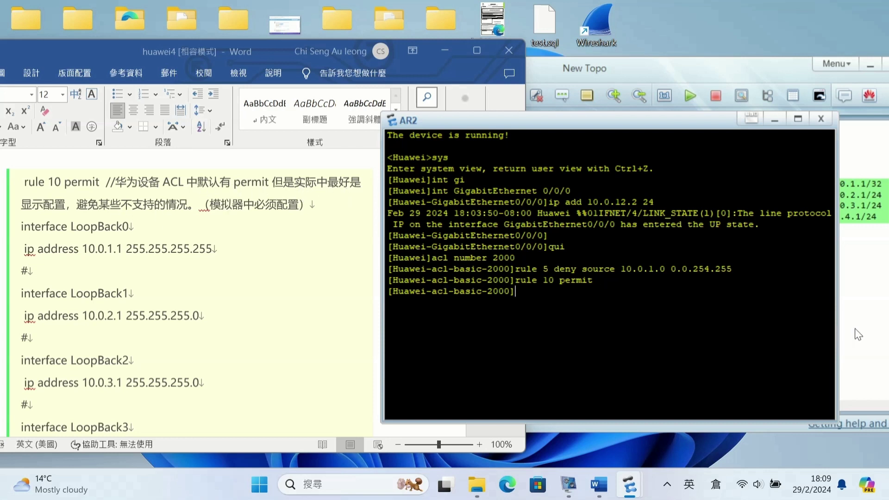
text(qui)
key(Return)
text(int)
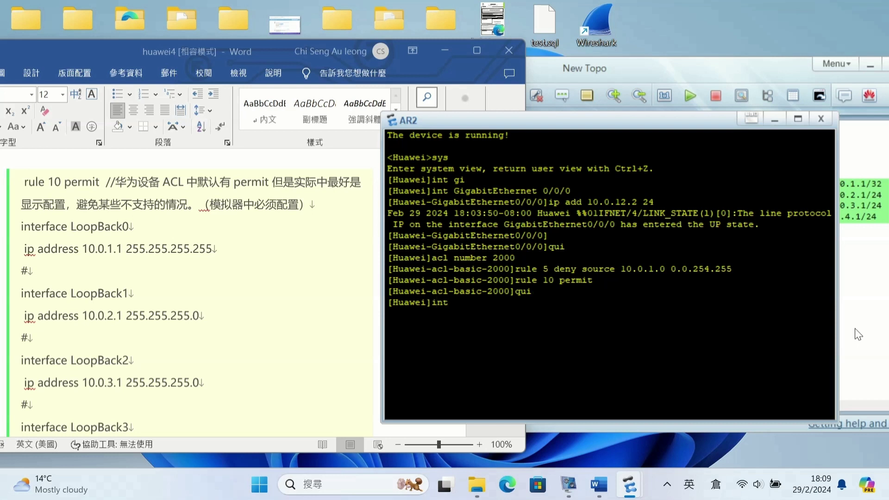
key(BackSpace)
key(BackSpace)
key(BackSpace)
Scroll the notes to the rip 1 section and go back to AR2's console.
click(128, 248)
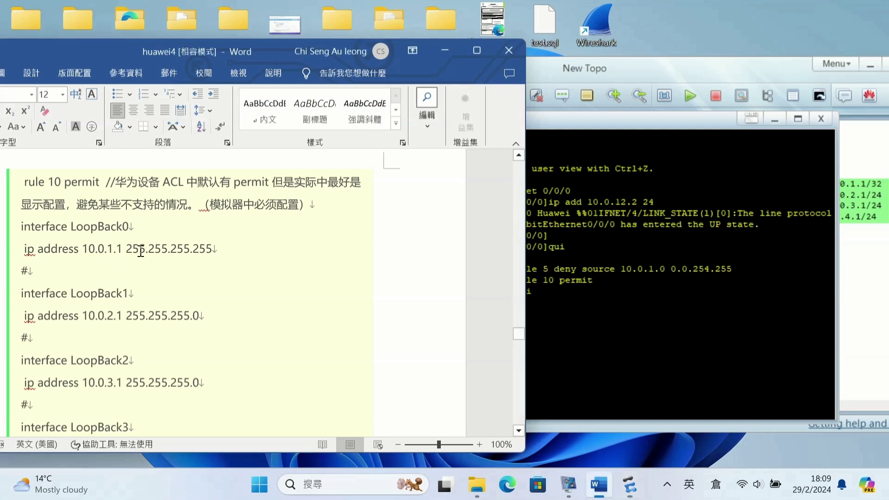
scroll(209, 282, down, 3)
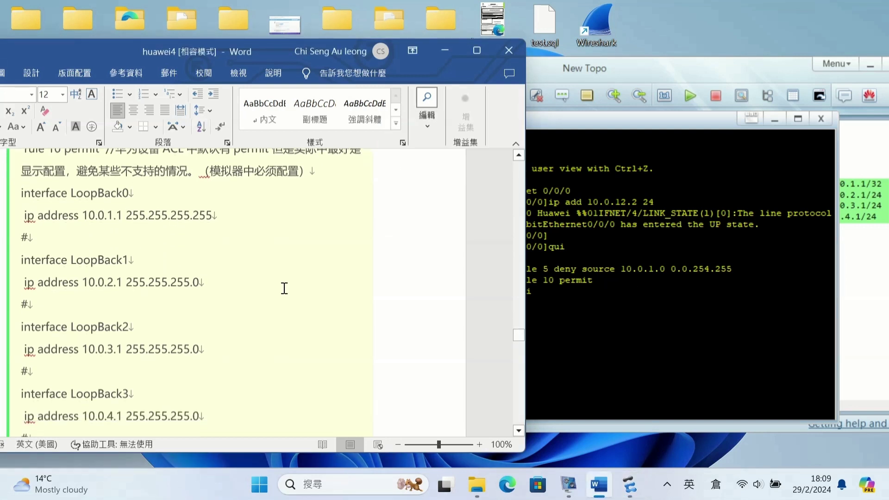
scroll(208, 286, down, 10)
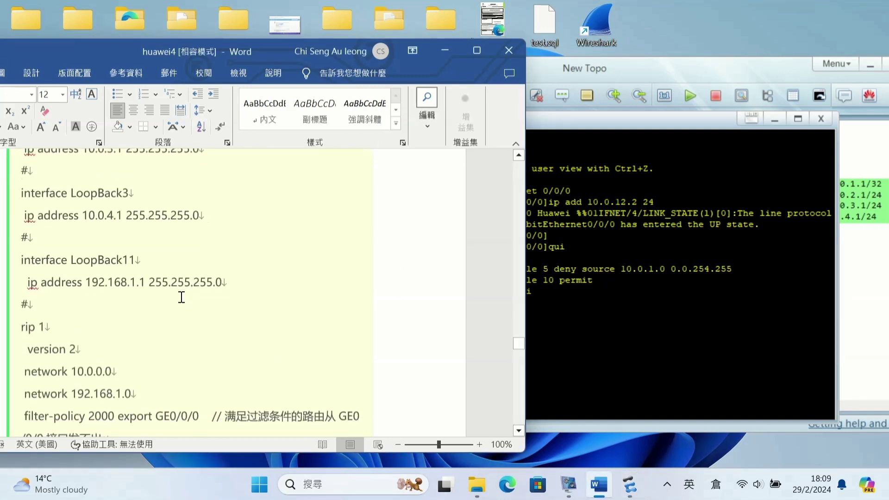
click(637, 339)
On AR2, create RIP process 1 as version 2 advertising networks 10.0.0.0 and 192.168.1.0.
text(rip)
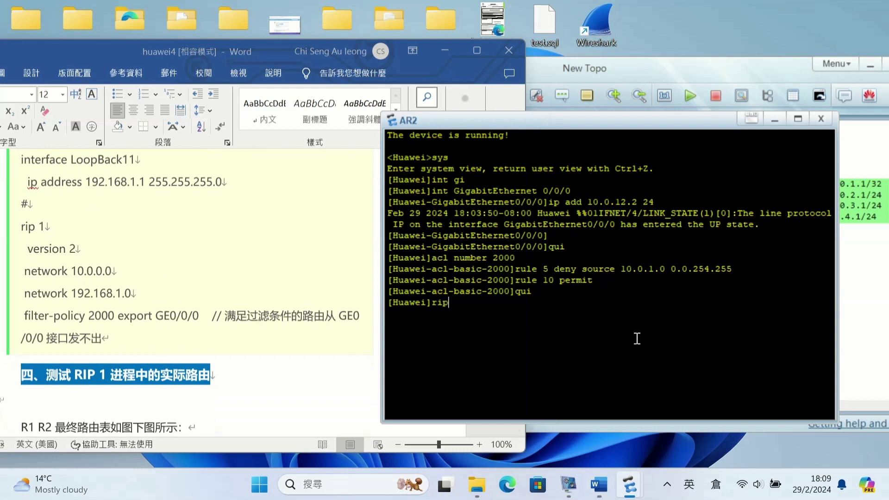
text( 1)
key(Return)
text(version 2)
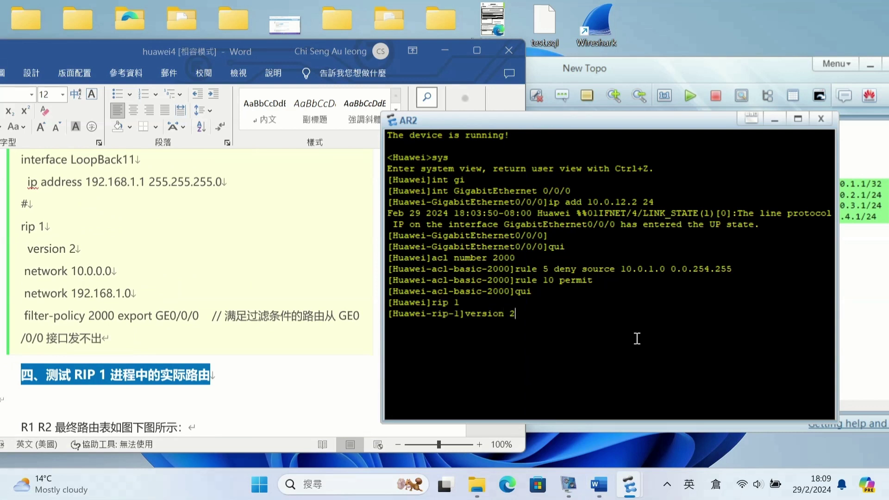
key(Return)
text(net)
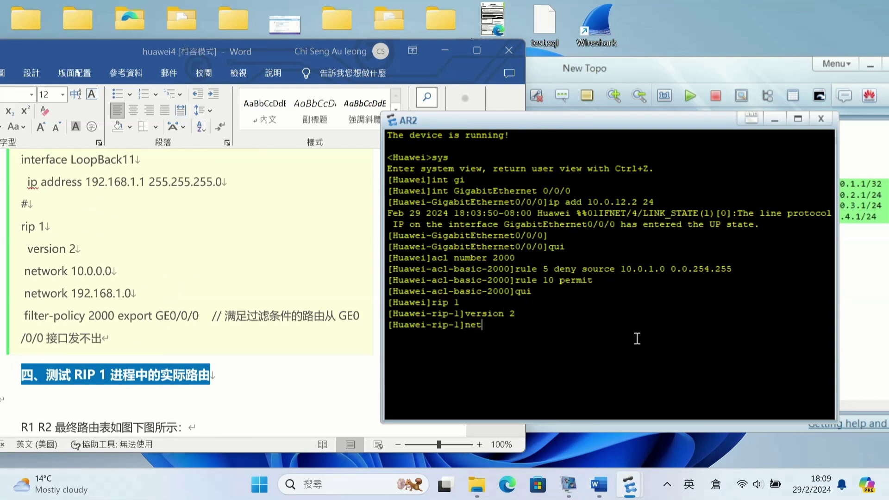
text(work 10.0.0.0)
key(Return)
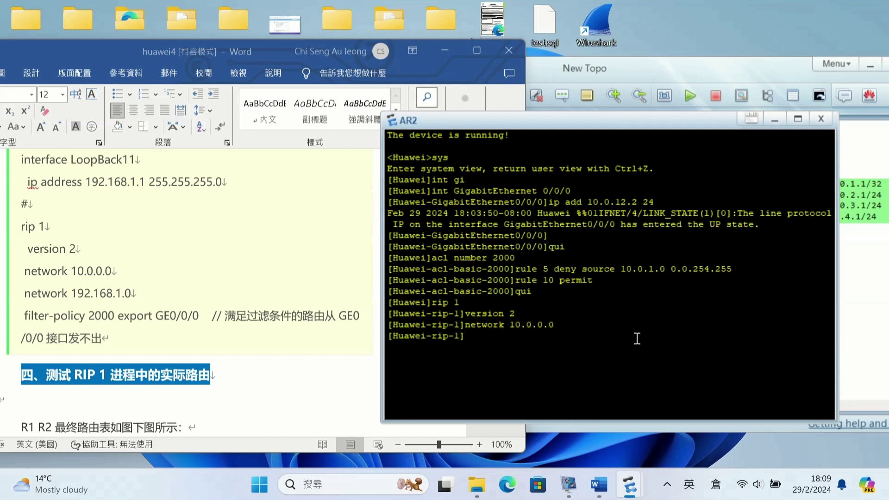
text(network 192.168.1.0)
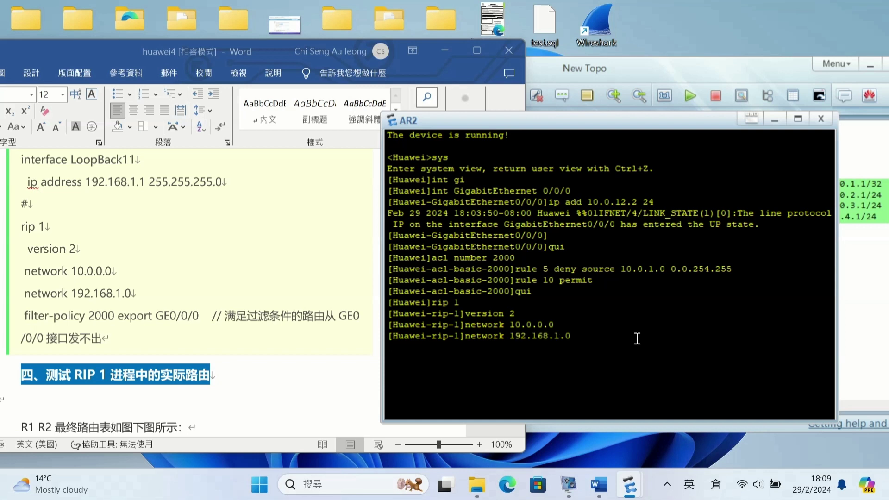
key(Return)
Begin the command filter-policy 2000 export GigabitEthernet, checking the topology for AR2's interface name.
text(fil)
key(Tab)
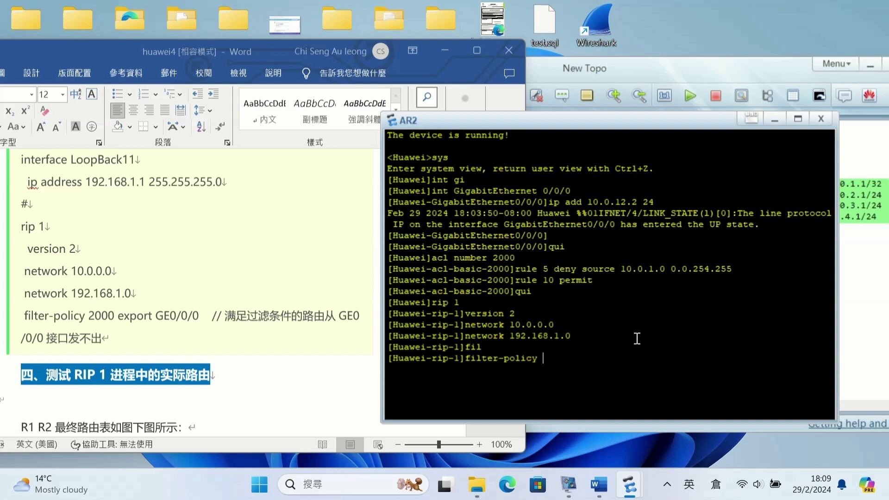
text(e)
key(BackSpace)
text(2000 exp)
key(Tab)
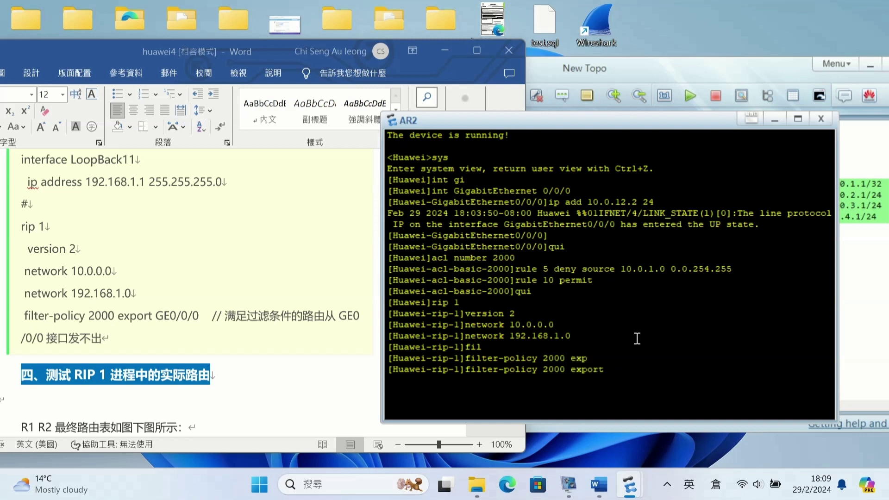
text(gi)
key(Tab)
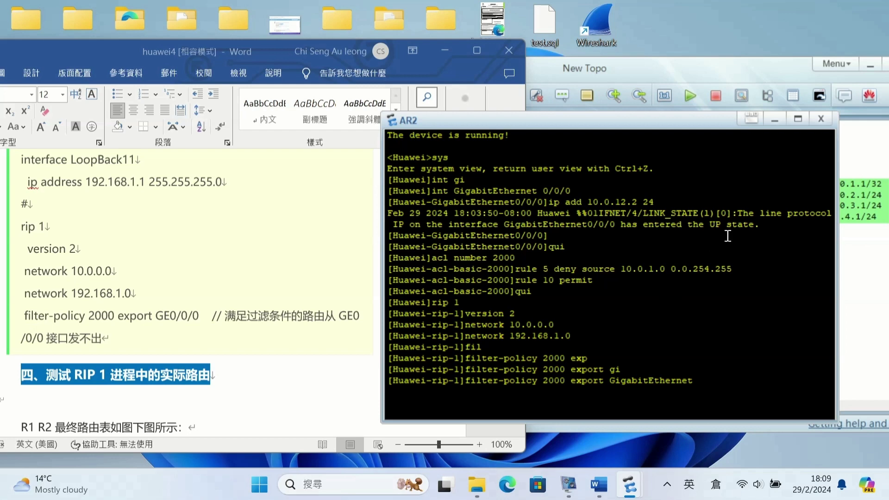
click(729, 74)
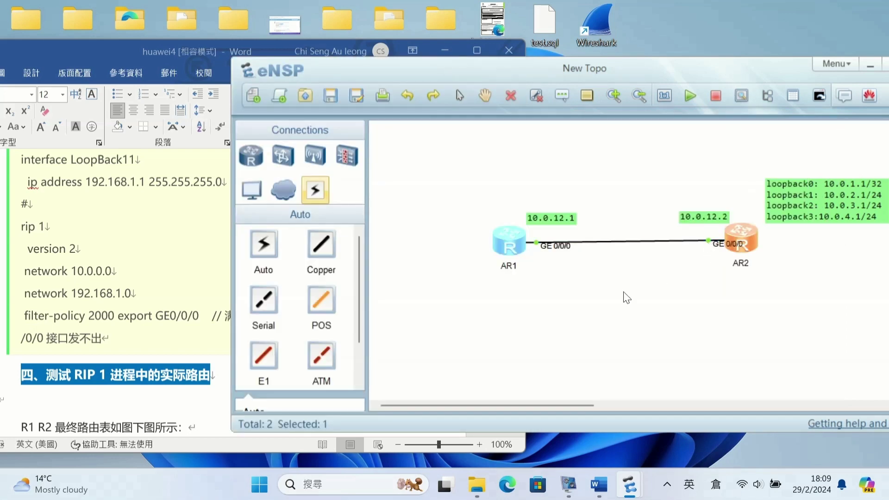
key(alt+Tab)
Apply filter-policy 2000 export on AR2's GigabitEthernet 0/0/0.
text(0/0/0)
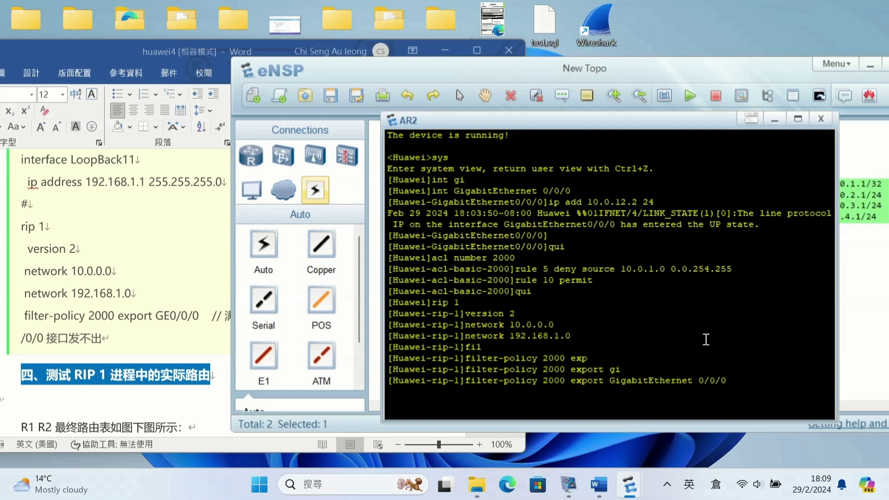
key(Return)
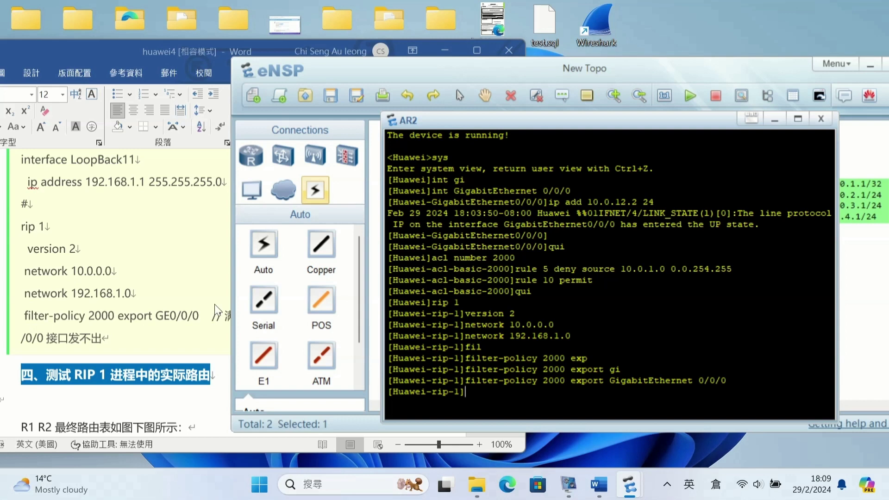
key(alt+Tab)
key(alt+Tab)
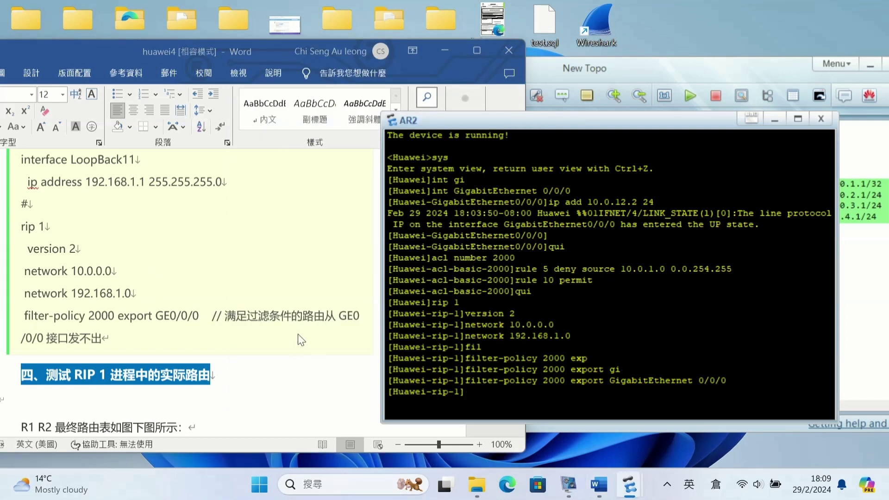
Scroll the Word notes to the expected AR1 routing table with routes 10.0.2.0/24 and 10.0.4.0/24.
scroll(265, 336, down, 10)
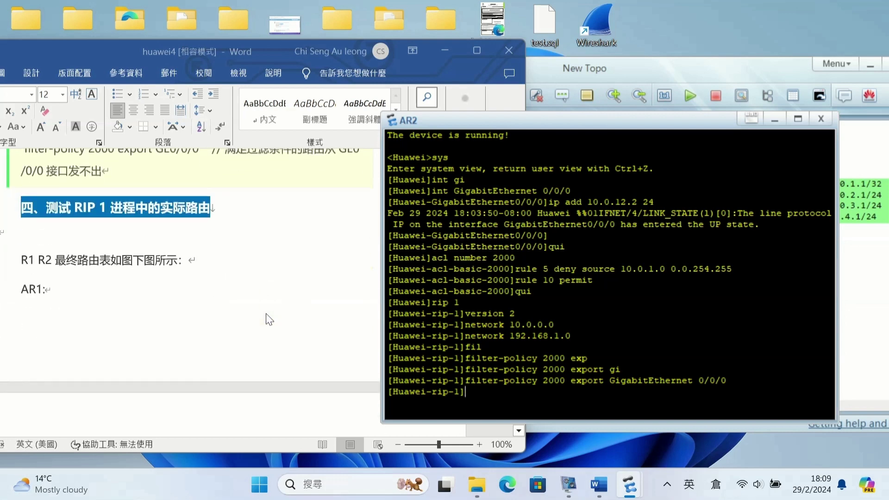
scroll(268, 308, down, 2)
scroll(208, 292, up, 7)
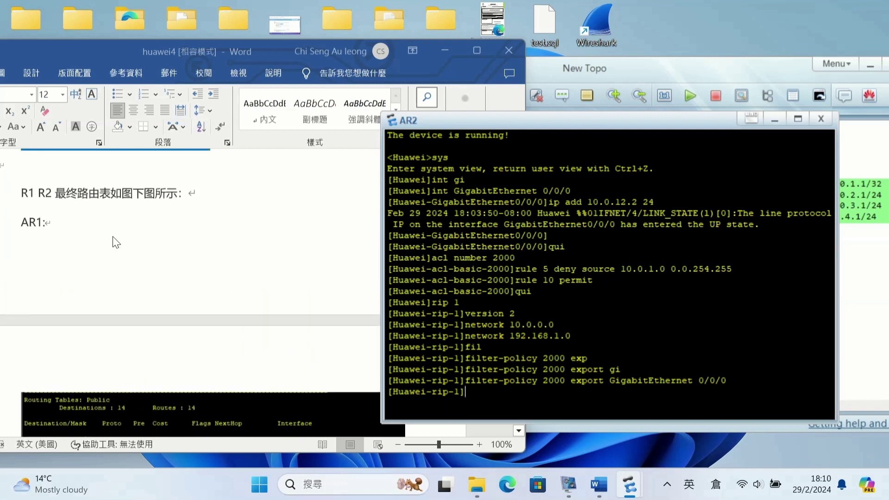
scroll(145, 276, down, 5)
scroll(222, 310, up, 4)
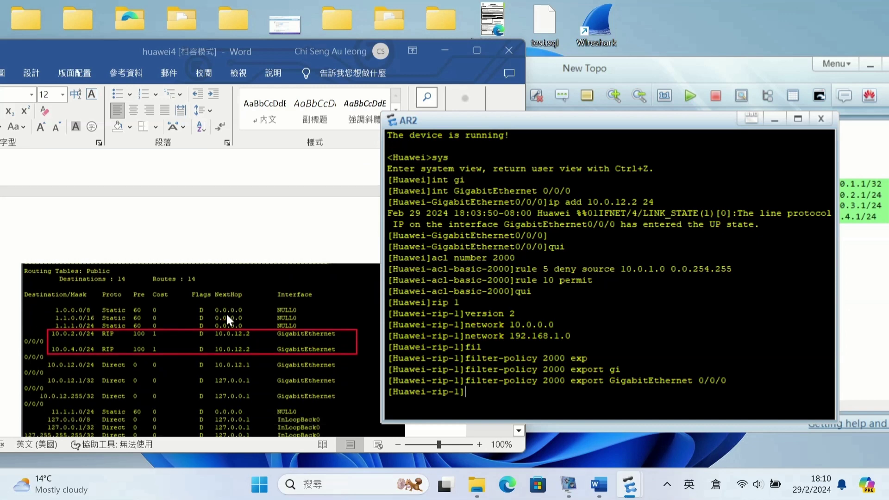
scroll(238, 312, down, 4)
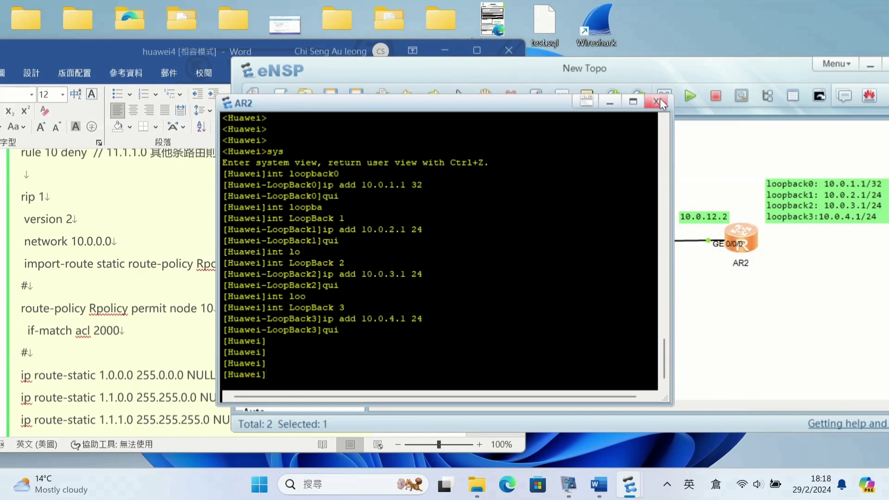
Display AR2's route policies and IP routing table, highlighting the 1.1.0.0/16 RIP route.
text(display rou)
key(Tab)
key(Return)
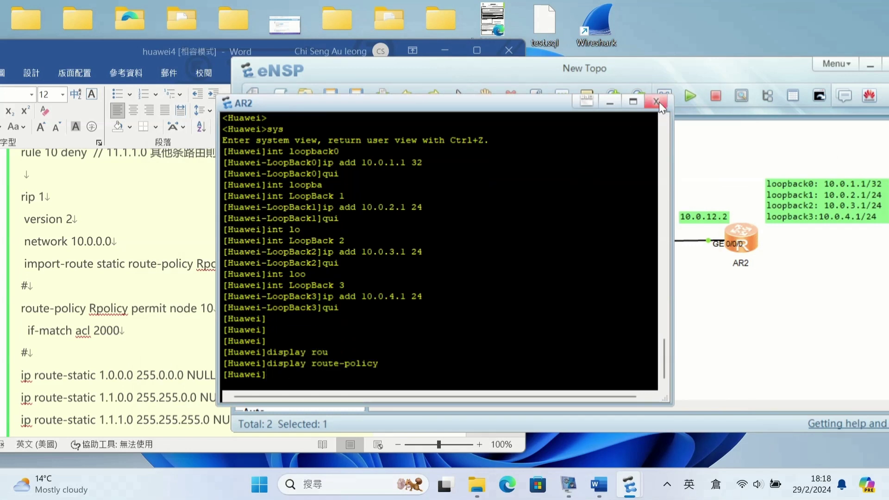
text(display ip ro)
key(Tab)
key(Return)
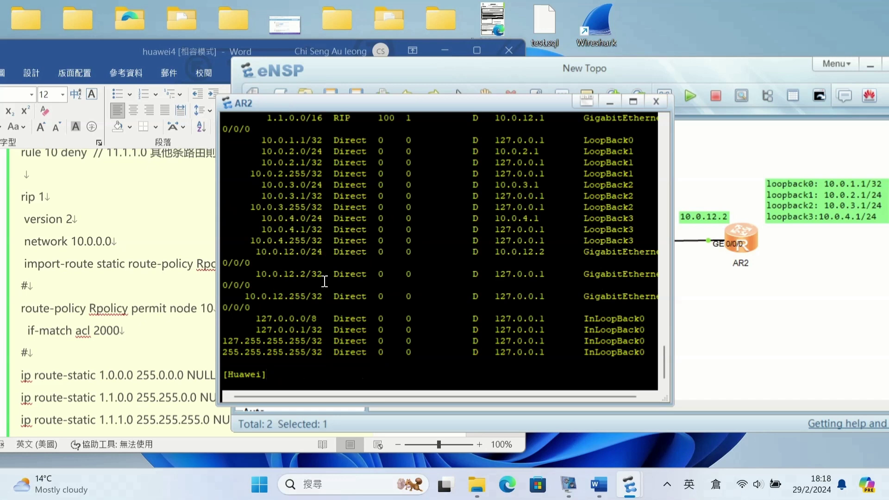
scroll(289, 185, up, 2)
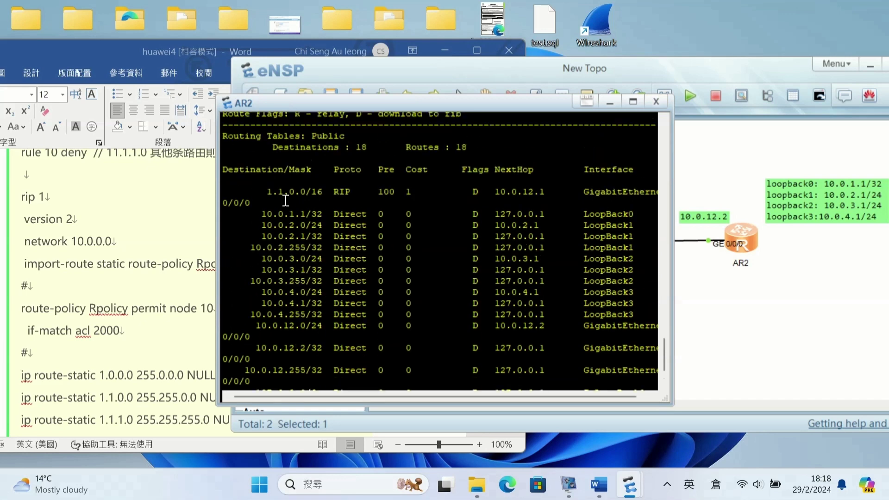
drag(268, 191, 343, 193)
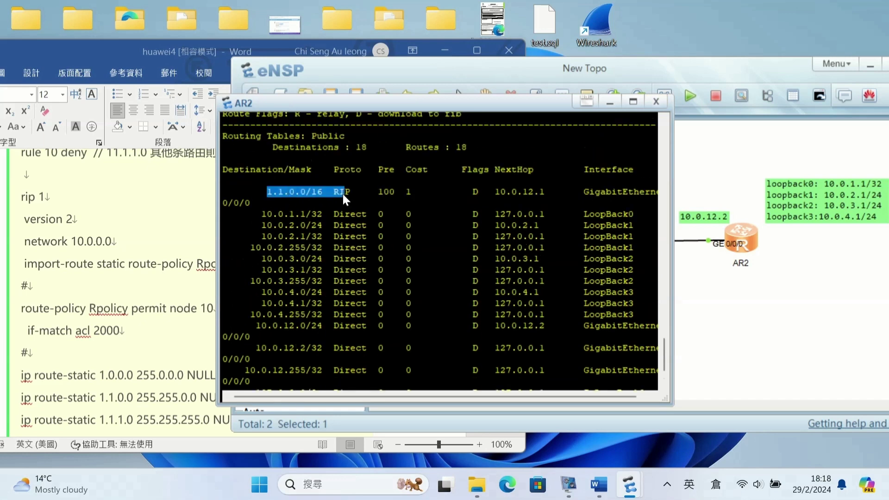
Show AR1's IP routing table and highlight its RIP routes 10.0.2.0/24 and 10.0.4.0/24.
click(660, 104)
double_click(509, 240)
text(dis)
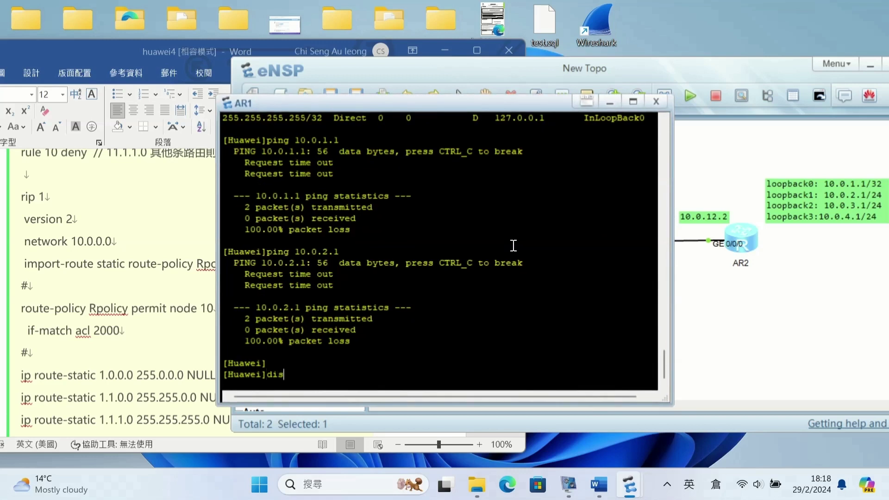
text(play rou)
key(Tab)
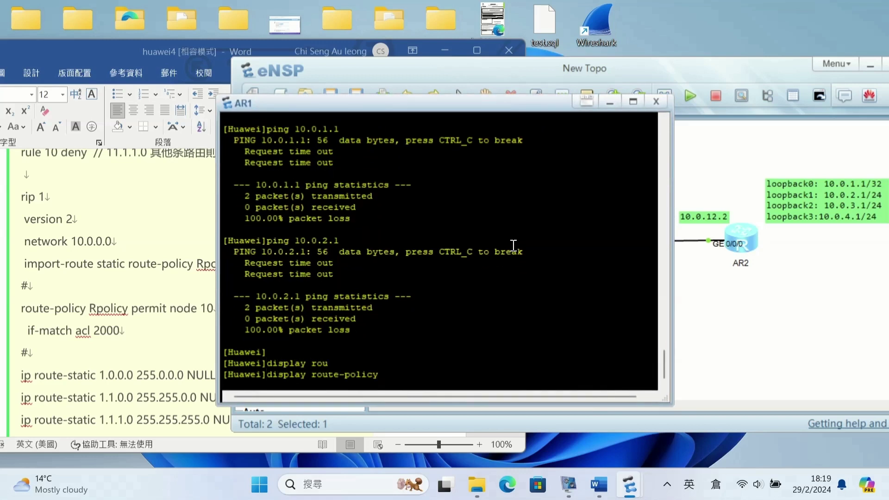
key(BackSpace)
key(BackSpace)
key(BackSpace)
key(BackSpace)
key(BackSpace)
key(BackSpace)
key(BackSpace)
key(BackSpace)
key(BackSpace)
key(BackSpace)
key(BackSpace)
key(BackSpace)
text(ip routing)
key(Tab)
key(Return)
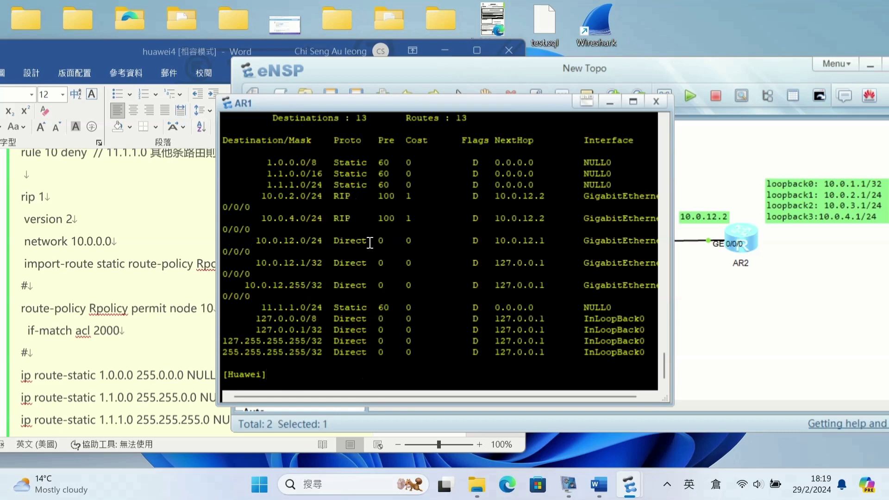
drag(265, 201, 345, 200)
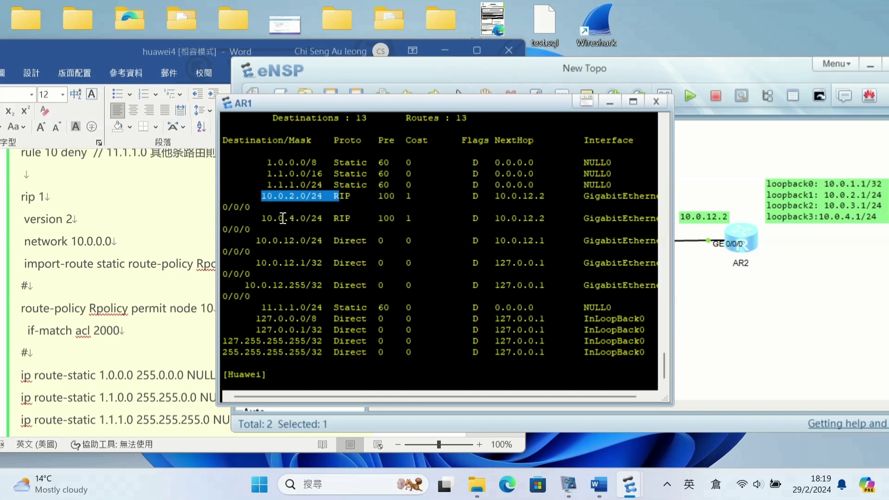
drag(262, 218, 362, 221)
Scroll the Word notes down toward the filtering analysis section.
click(184, 74)
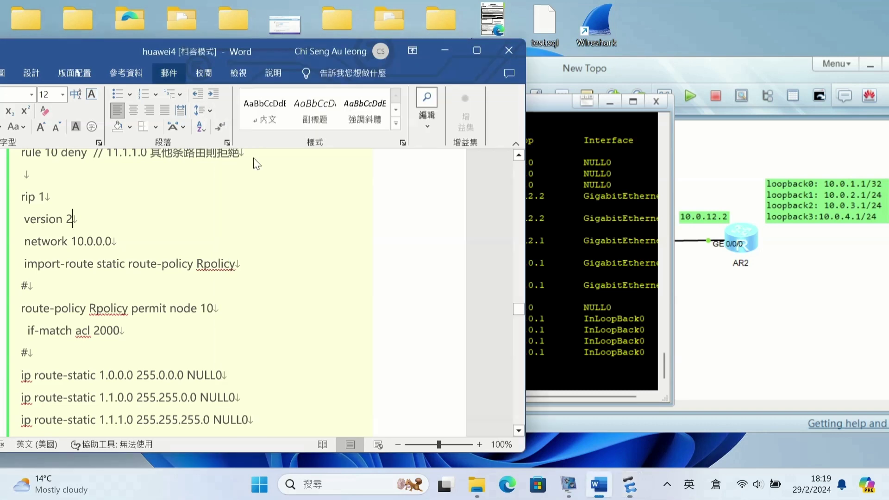
scroll(324, 255, down, 3)
drag(234, 54, 356, 54)
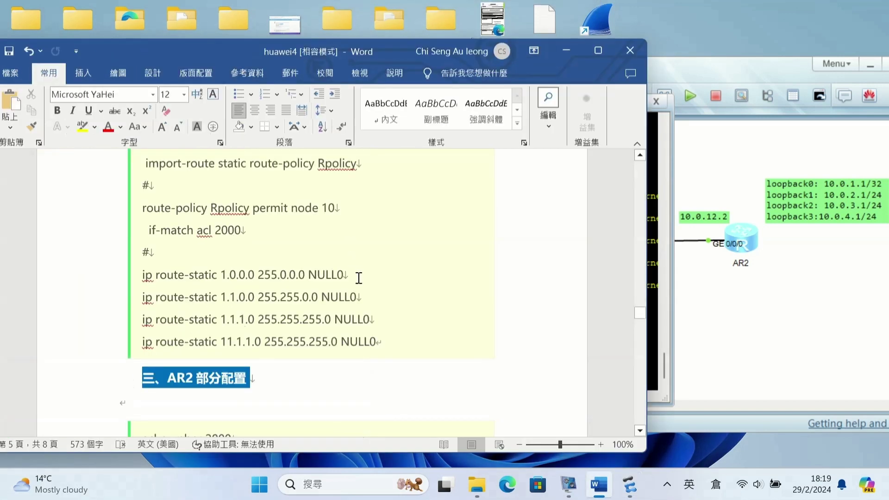
scroll(362, 279, down, 3)
scroll(376, 307, down, 15)
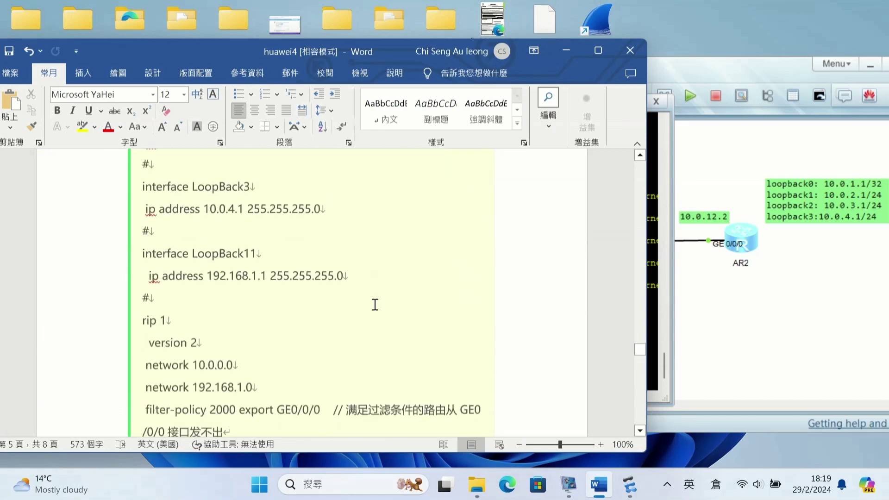
scroll(376, 300, down, 2)
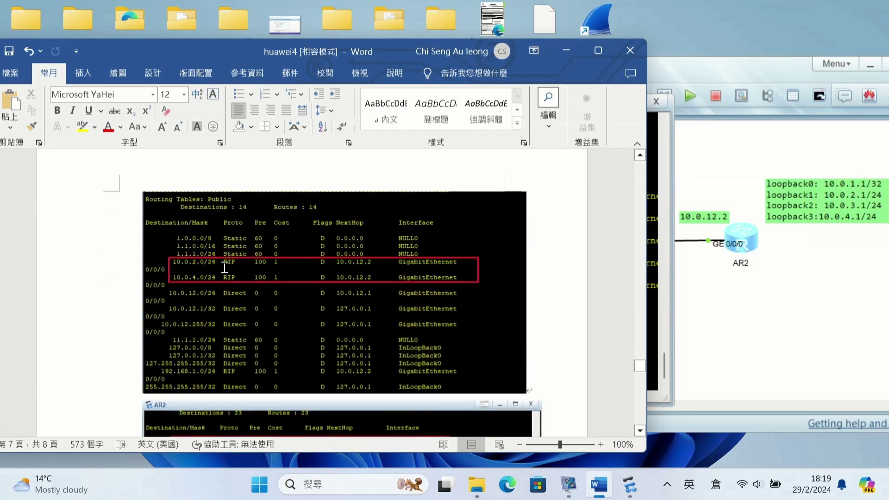
scroll(269, 293, down, 20)
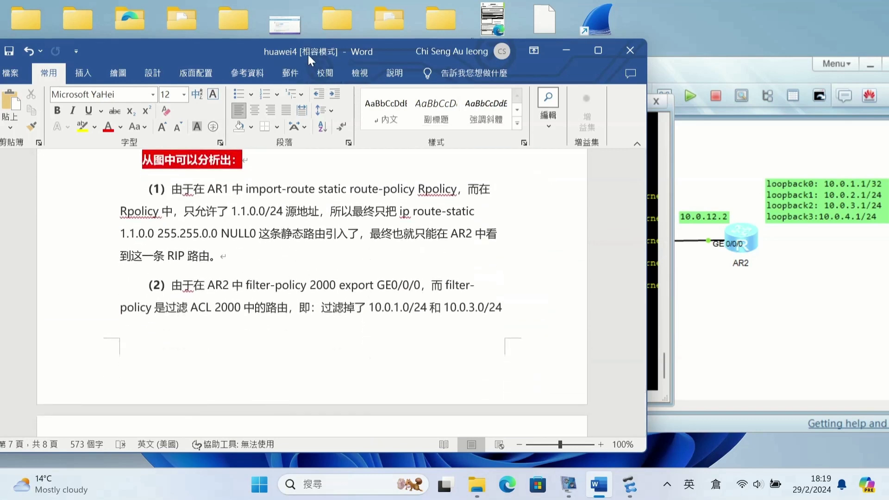
Rearrange the Word and AR1 console windows to uncover the eNSP topology, minimizing AR1's console.
drag(307, 55, 226, 50)
click(648, 274)
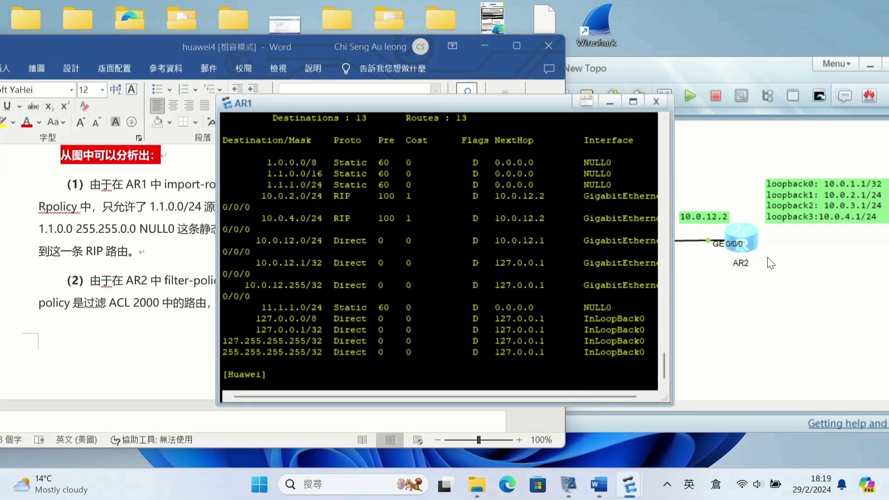
drag(337, 110, 592, 147)
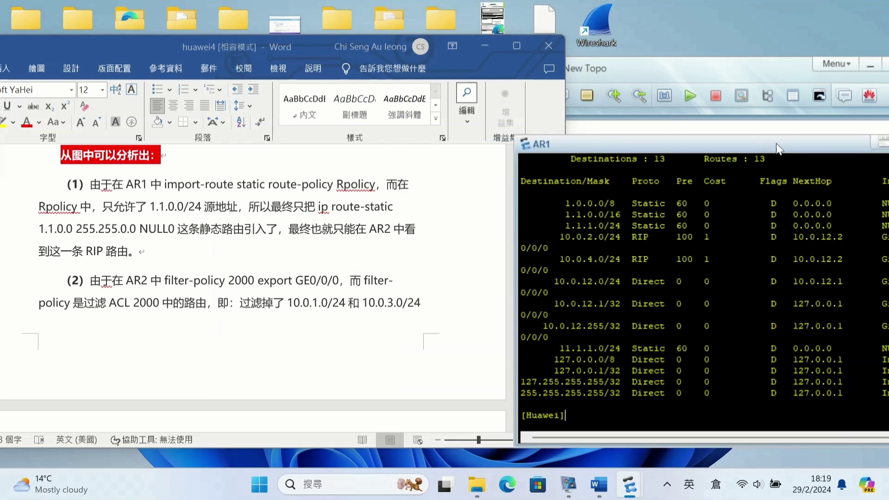
drag(781, 147, 537, 137)
click(664, 133)
Open AR2's console beside the notes and highlight its 1.1.0.0/16 RIP route.
double_click(751, 232)
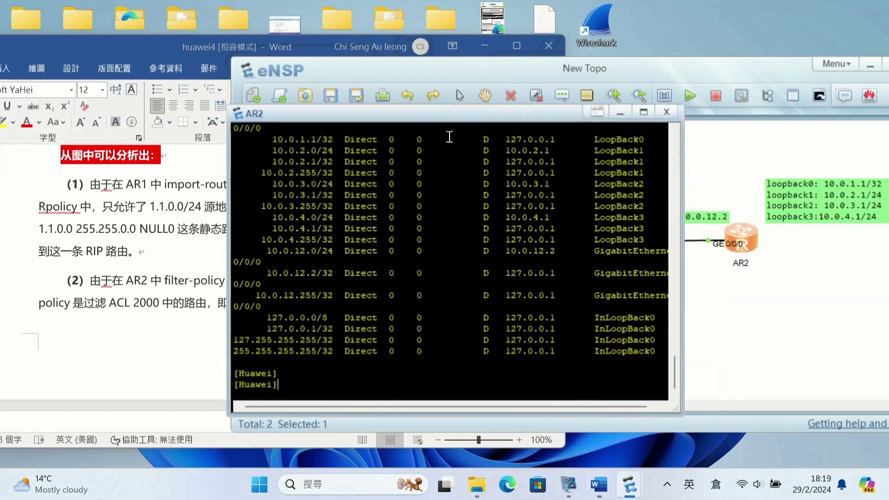
click(234, 55)
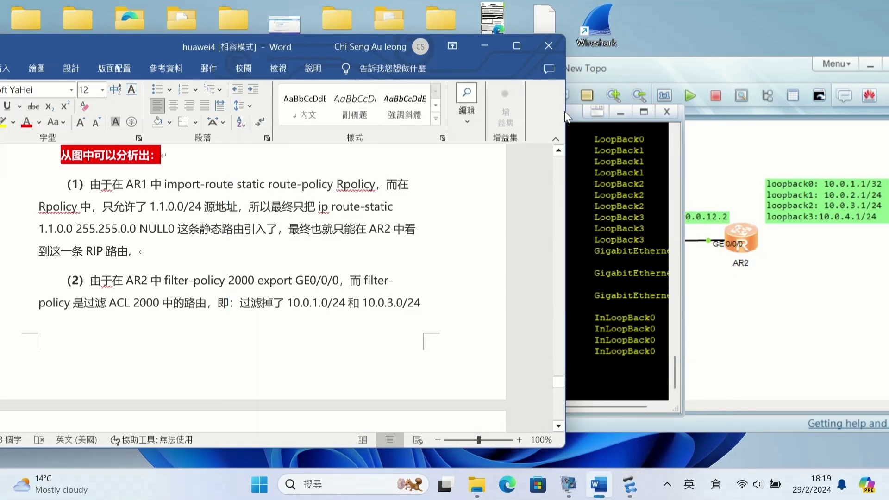
click(591, 124)
drag(429, 118, 604, 108)
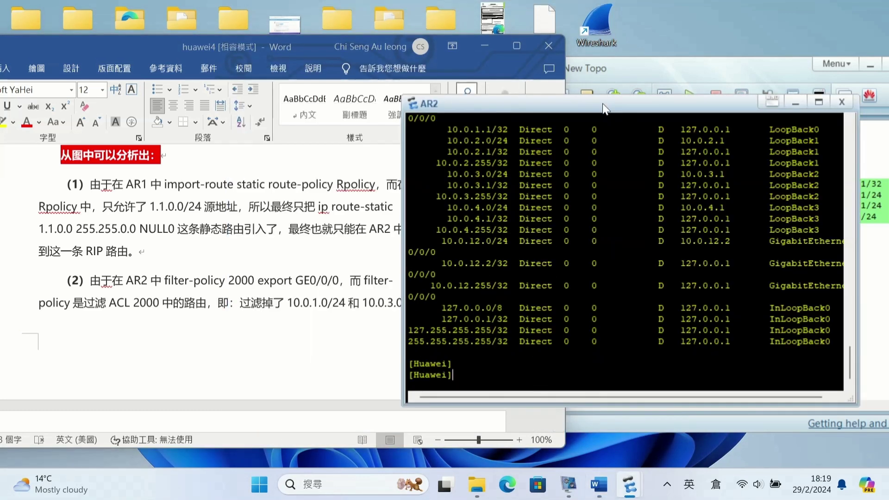
scroll(498, 174, up, 3)
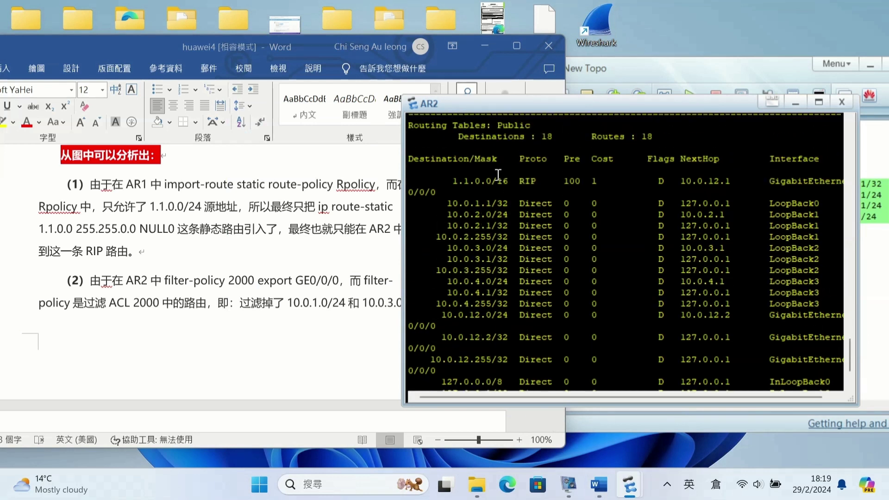
drag(453, 182, 515, 184)
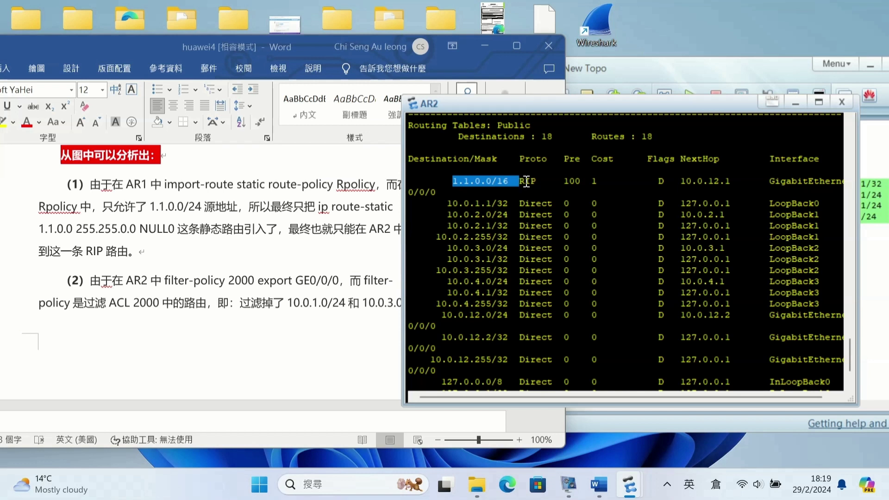
Move AR2's console aside and continue reading the Word analysis notes.
drag(516, 106, 569, 113)
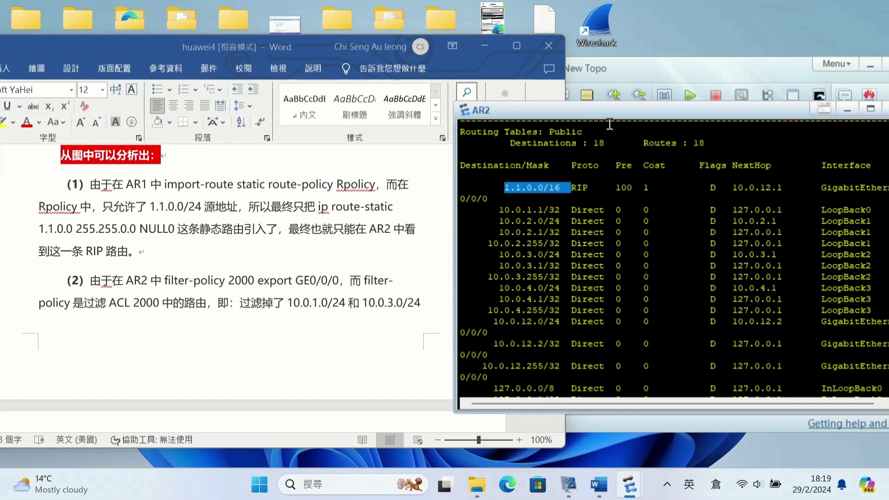
drag(763, 119, 514, 153)
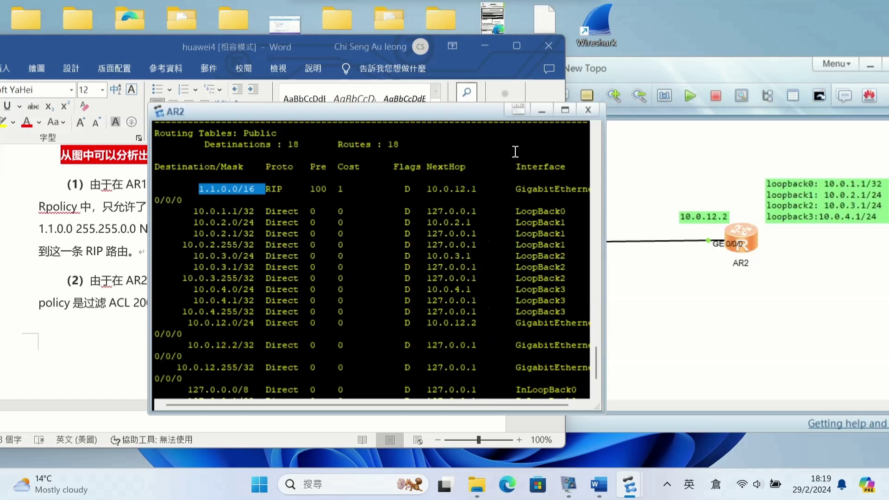
key(alt+Tab)
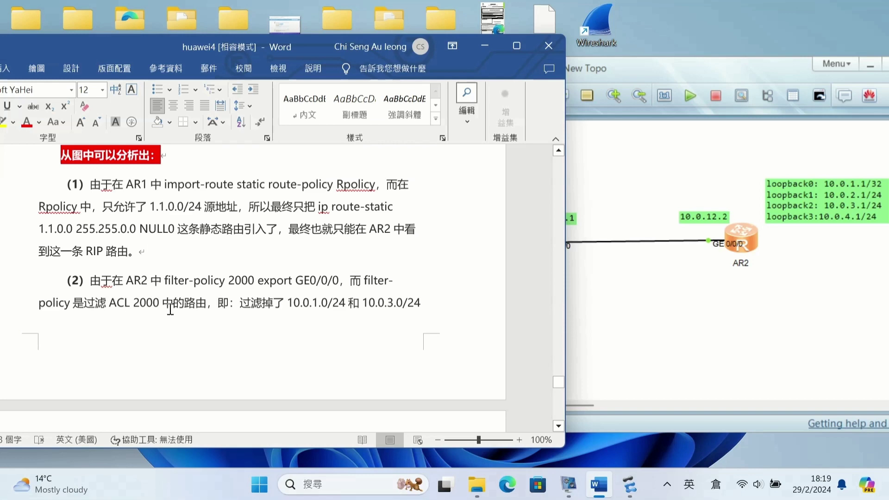
scroll(412, 293, down, 2)
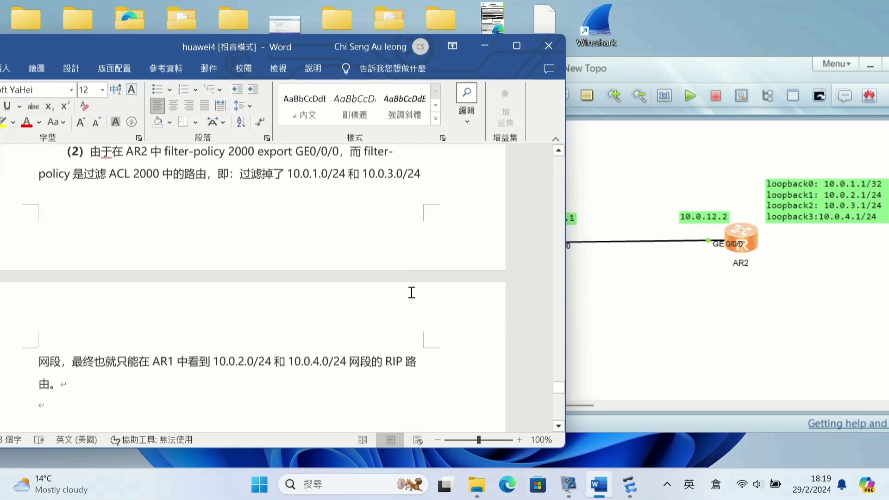
Reopen AR1's console, highlight its RIP routes, and compare them against the Word notes.
click(616, 294)
double_click(497, 246)
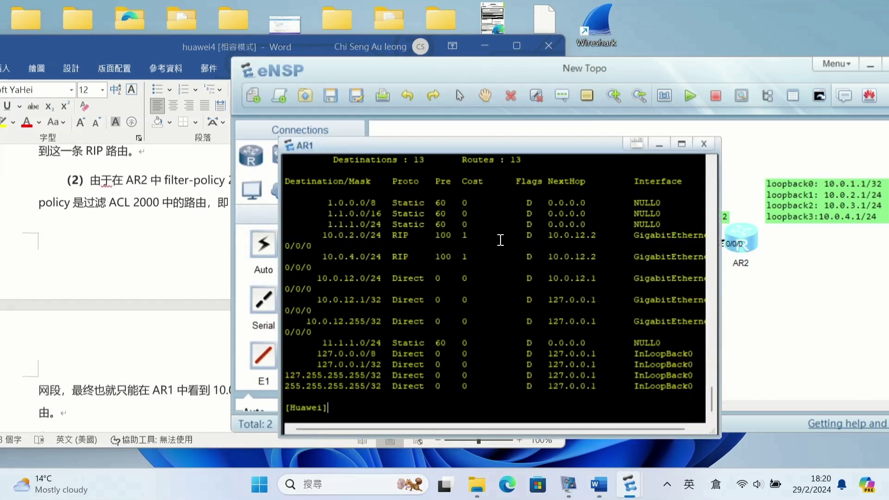
drag(381, 246, 314, 227)
click(152, 54)
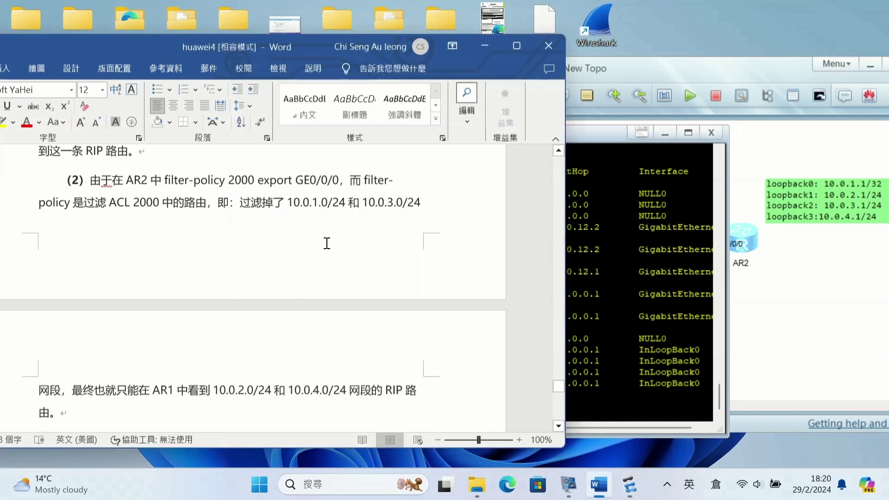
scroll(285, 256, down, 2)
click(579, 129)
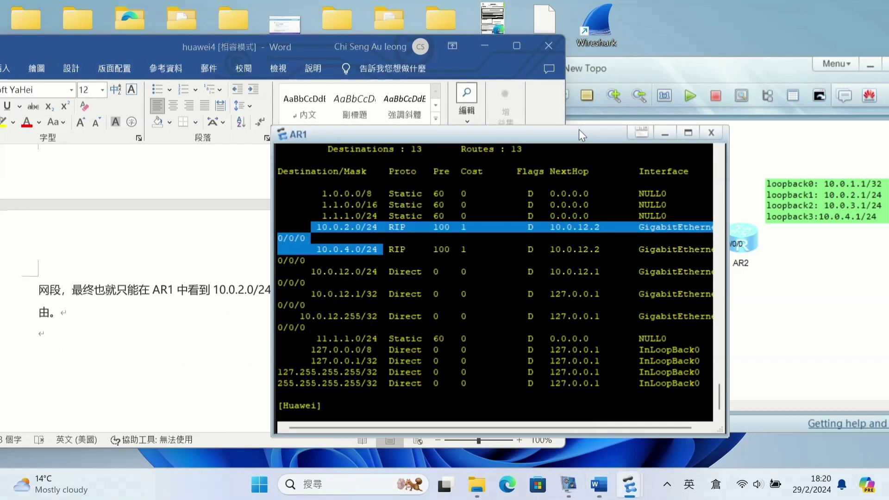
drag(416, 135, 566, 138)
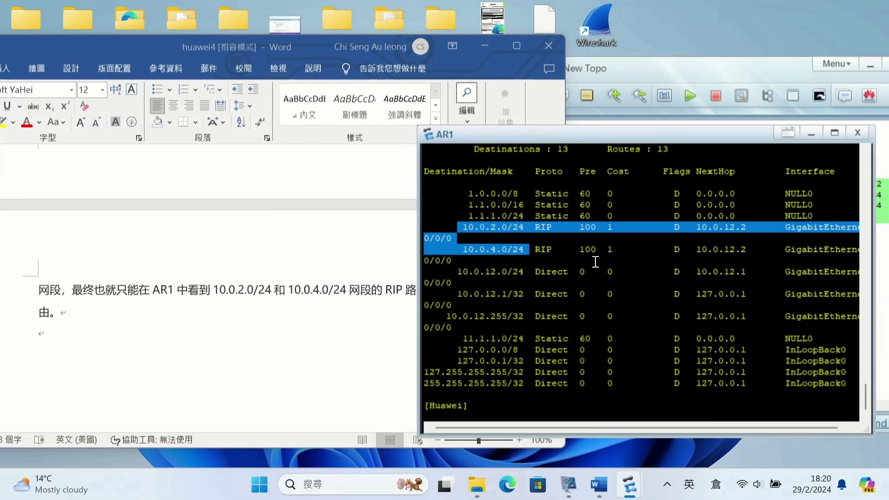
drag(687, 136, 511, 114)
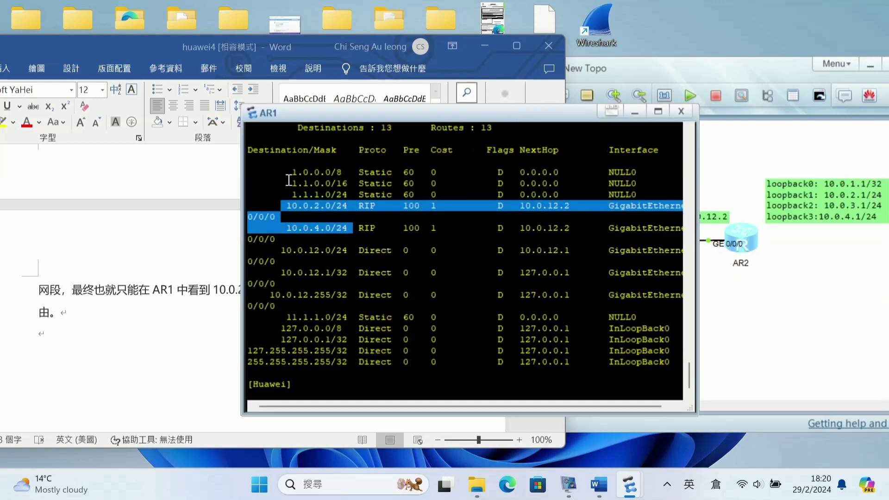
Review the Word notes once more, then close the Word document.
click(153, 217)
scroll(348, 283, down, 2)
scroll(349, 283, down, 2)
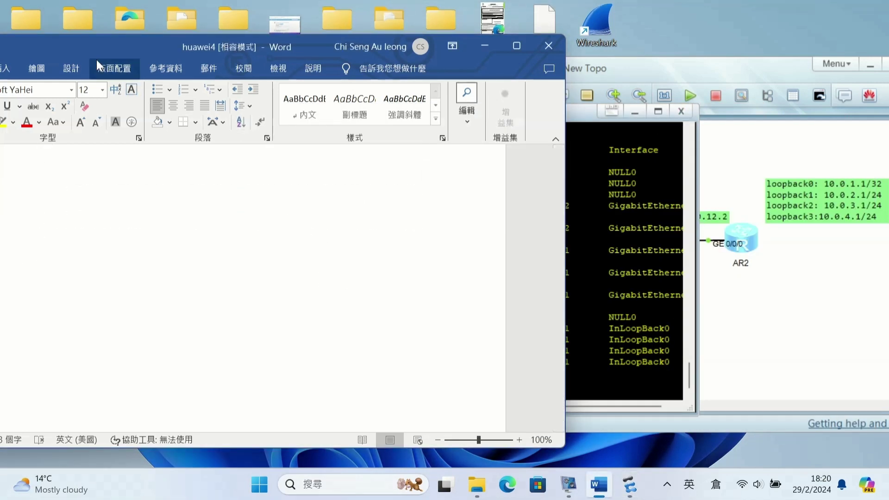
drag(116, 47, 331, 52)
scroll(432, 306, up, 3)
scroll(432, 306, up, 15)
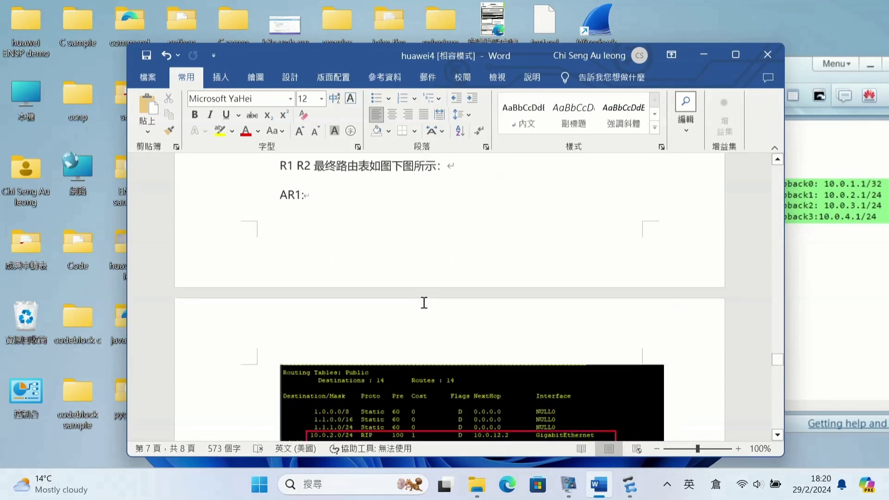
scroll(431, 306, up, 3)
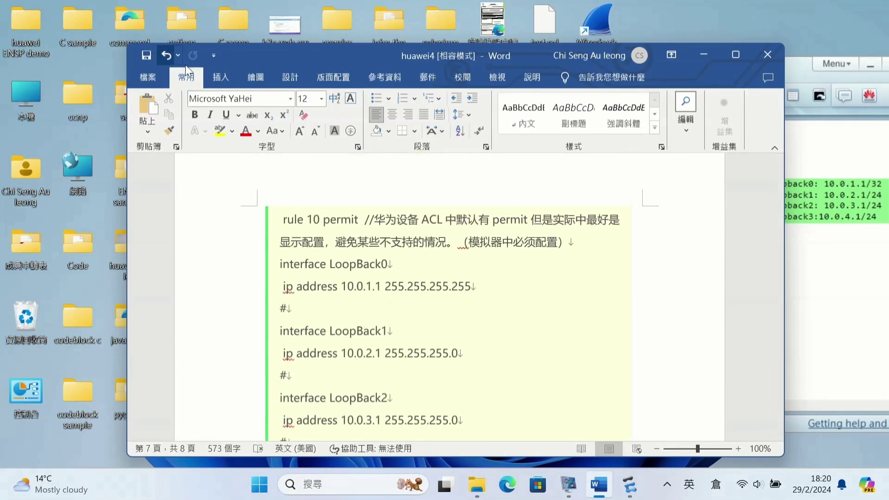
click(768, 54)
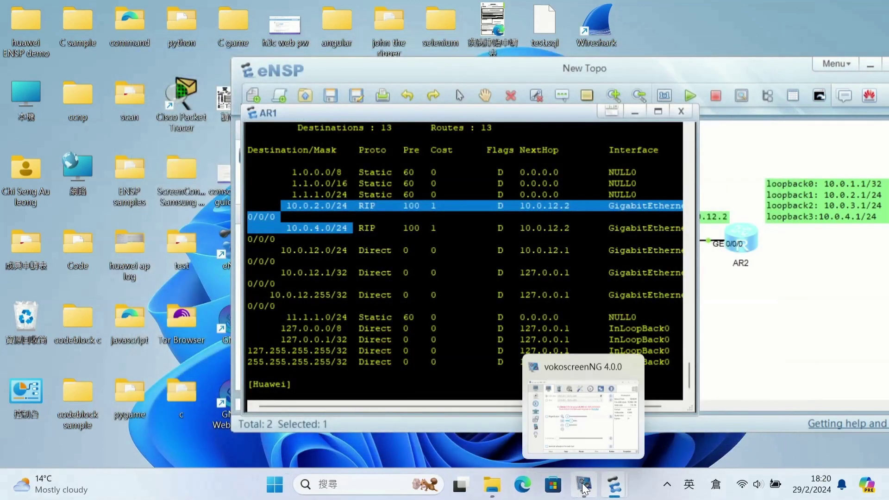